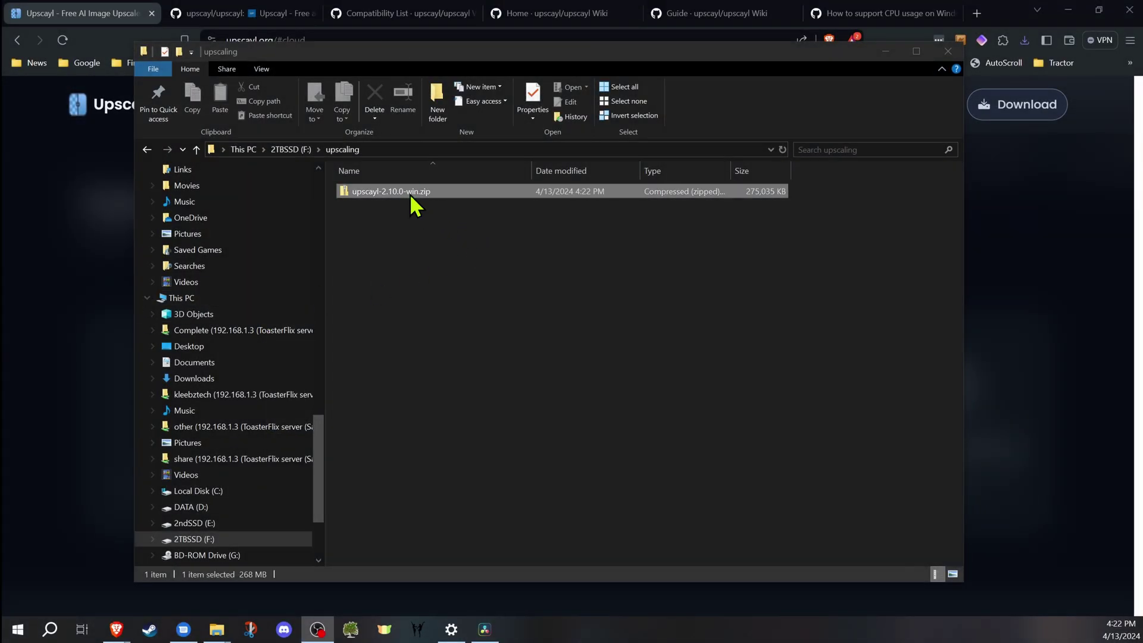
Step: Extract the Upscayl zip and launch Upscayl.exe from the extracted folder
right_click(411, 196)
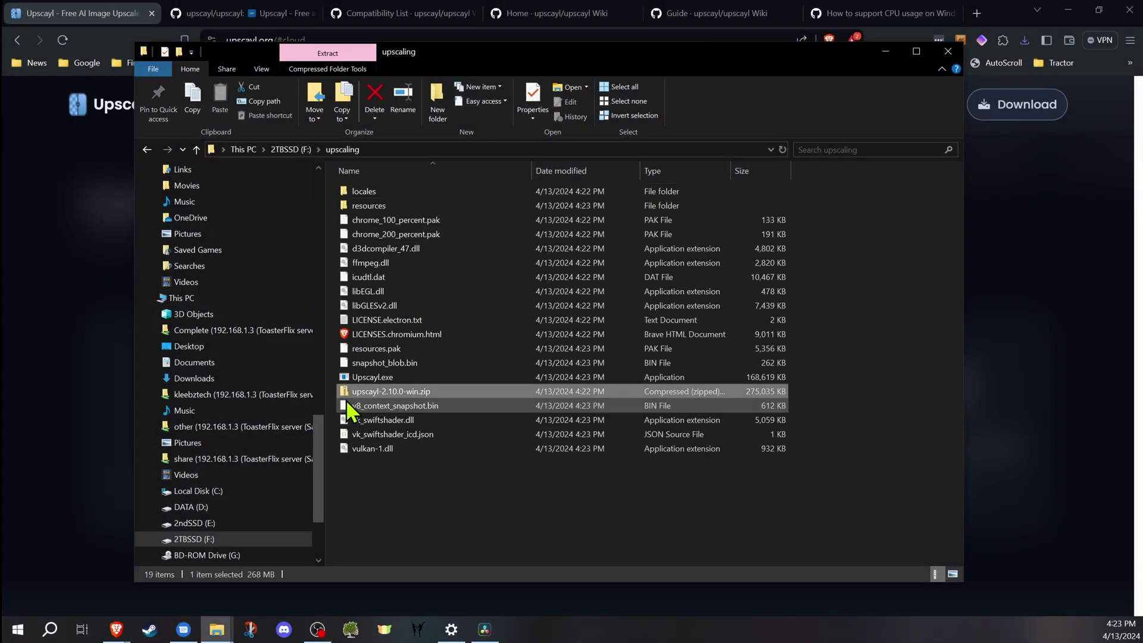
click(411, 376)
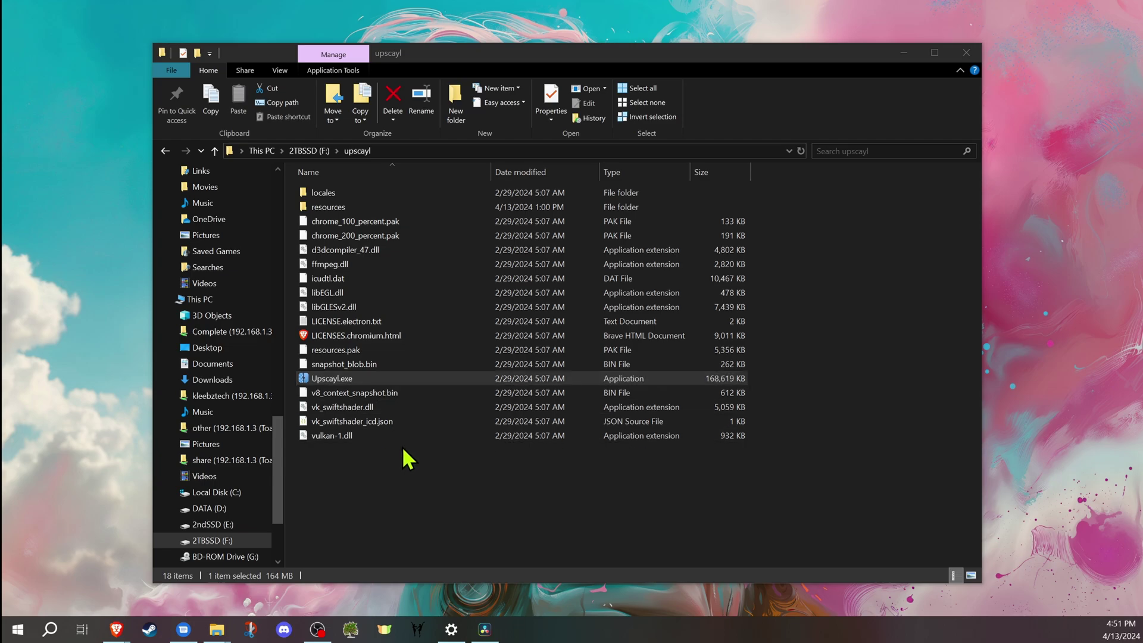
click(396, 477)
double_click(362, 378)
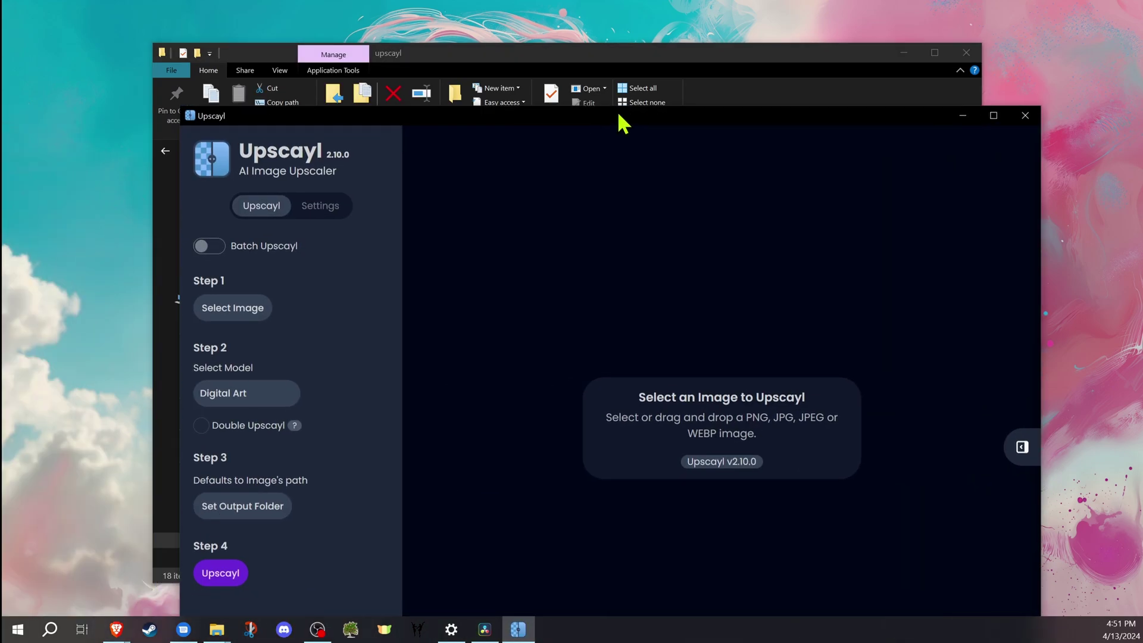
Step: Maximize the Upscayl window and leave Batch Upscayl switched off
double_click(617, 113)
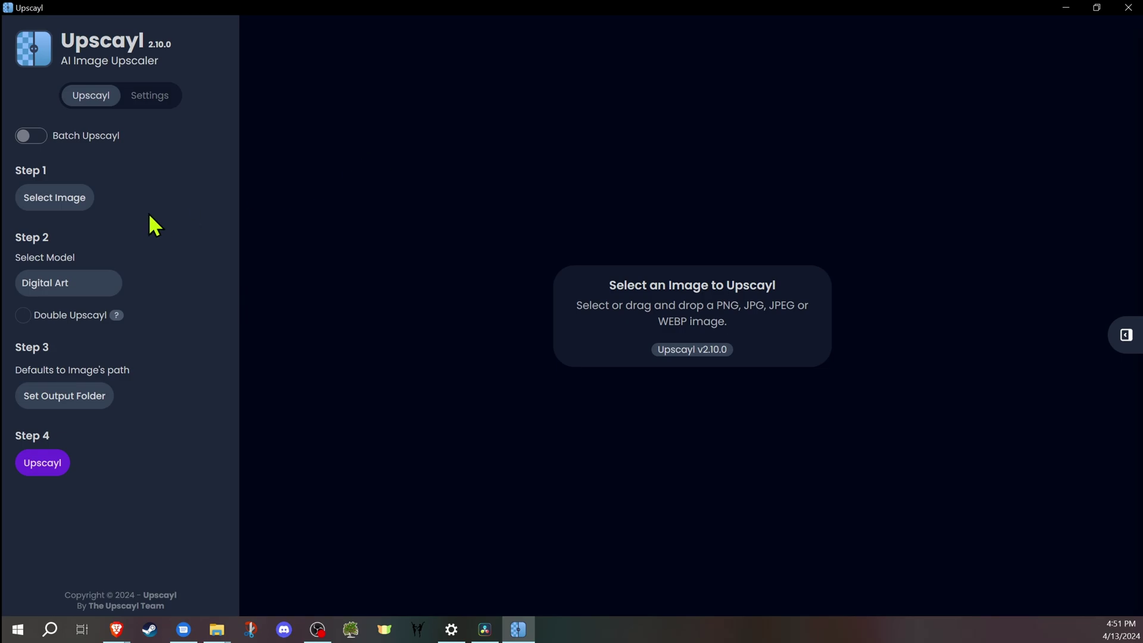
click(27, 137)
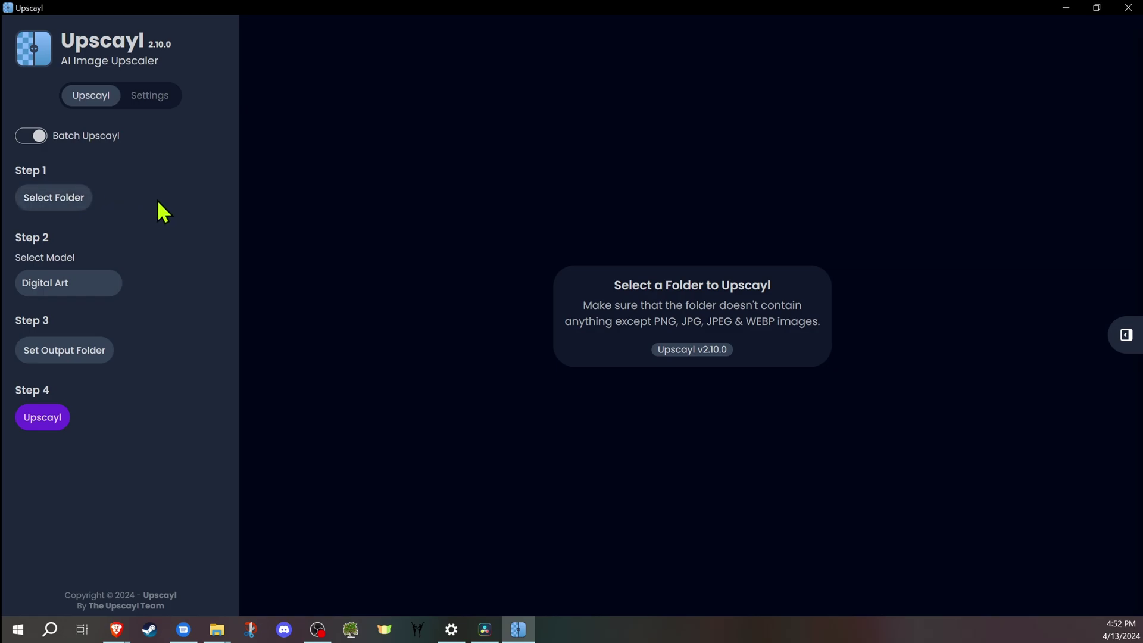
click(32, 136)
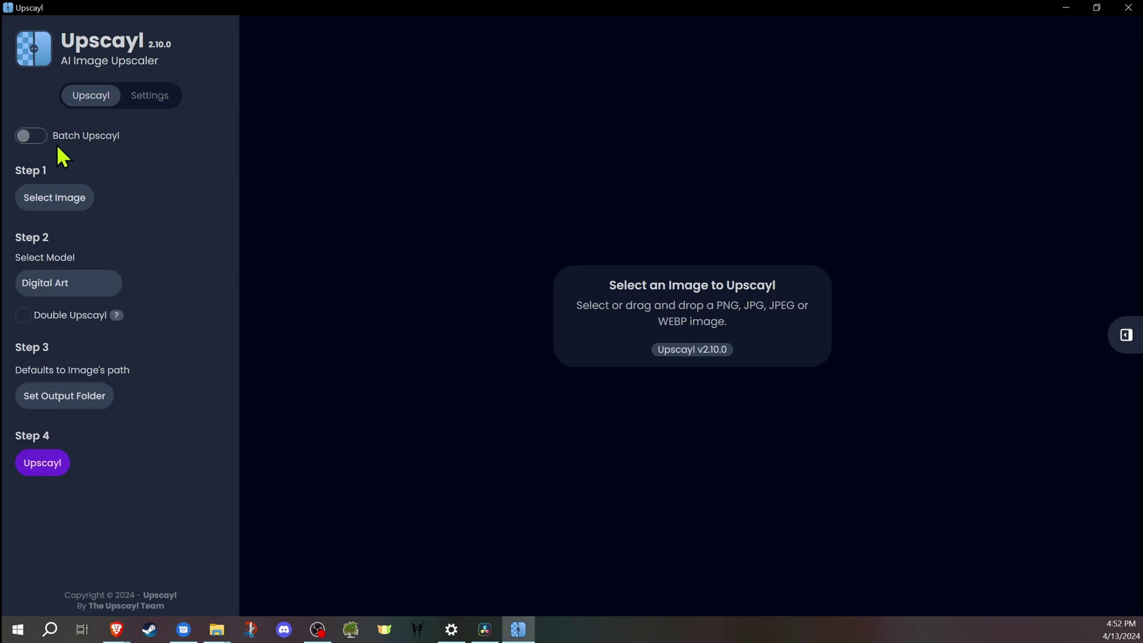
Step: Load the strawberry beer photo and choose the General Photo (Real-ESRGAN) model
click(56, 200)
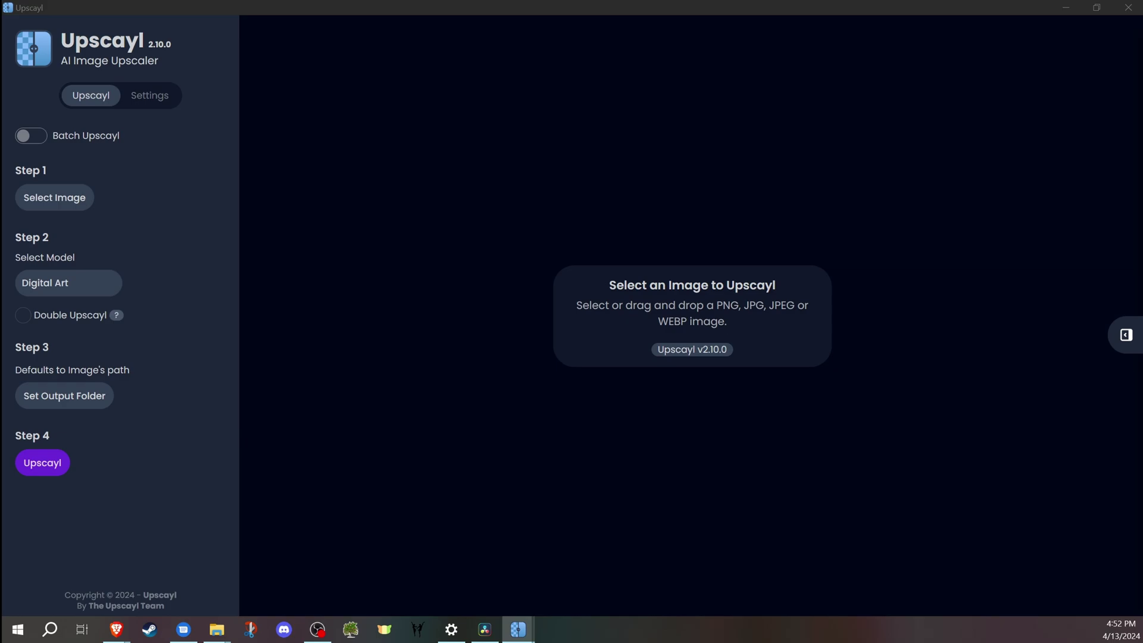
key(Escape)
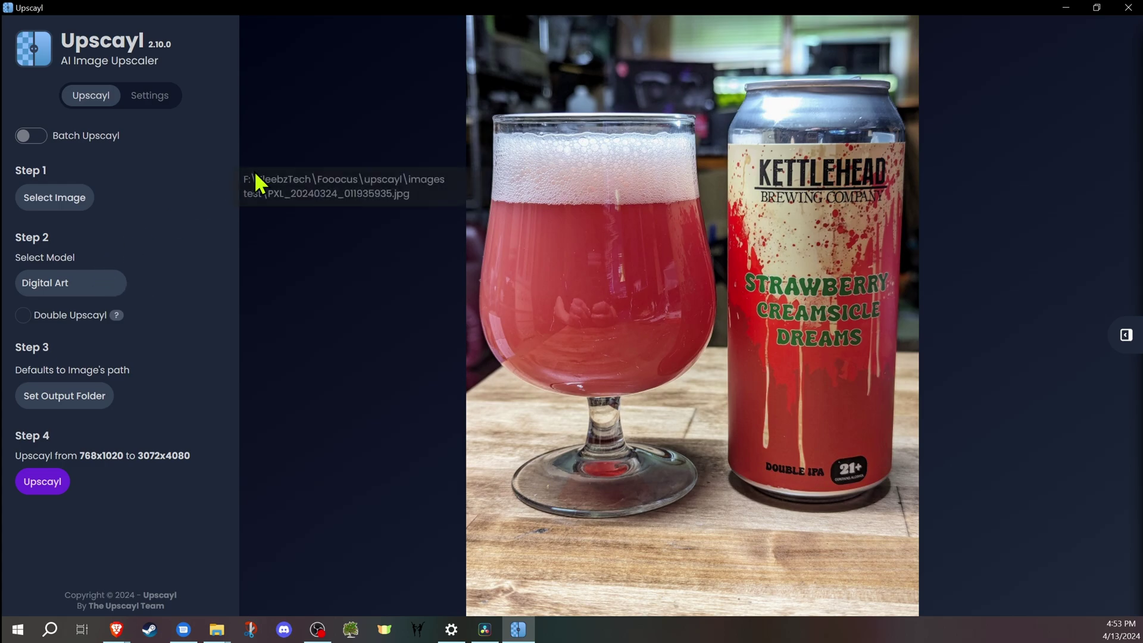
click(59, 291)
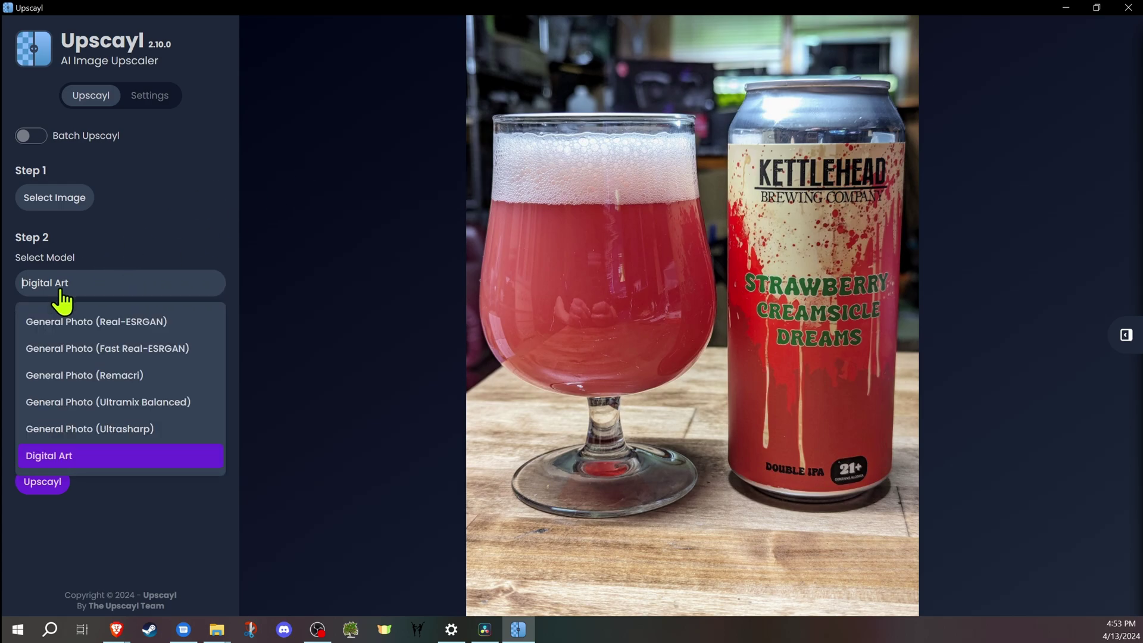
click(112, 323)
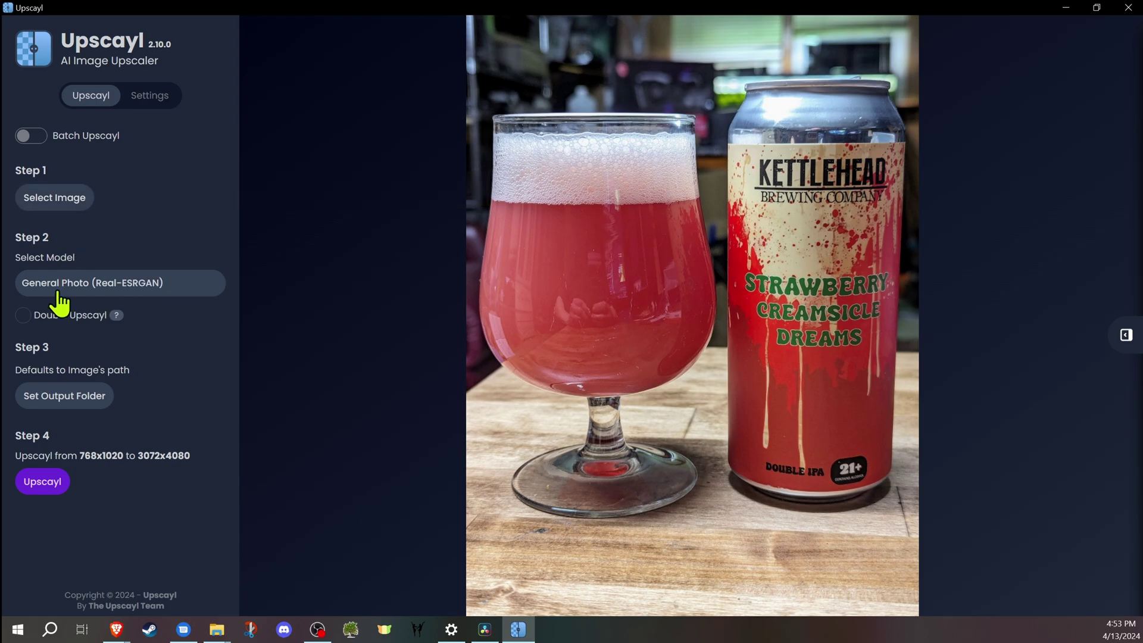
click(130, 287)
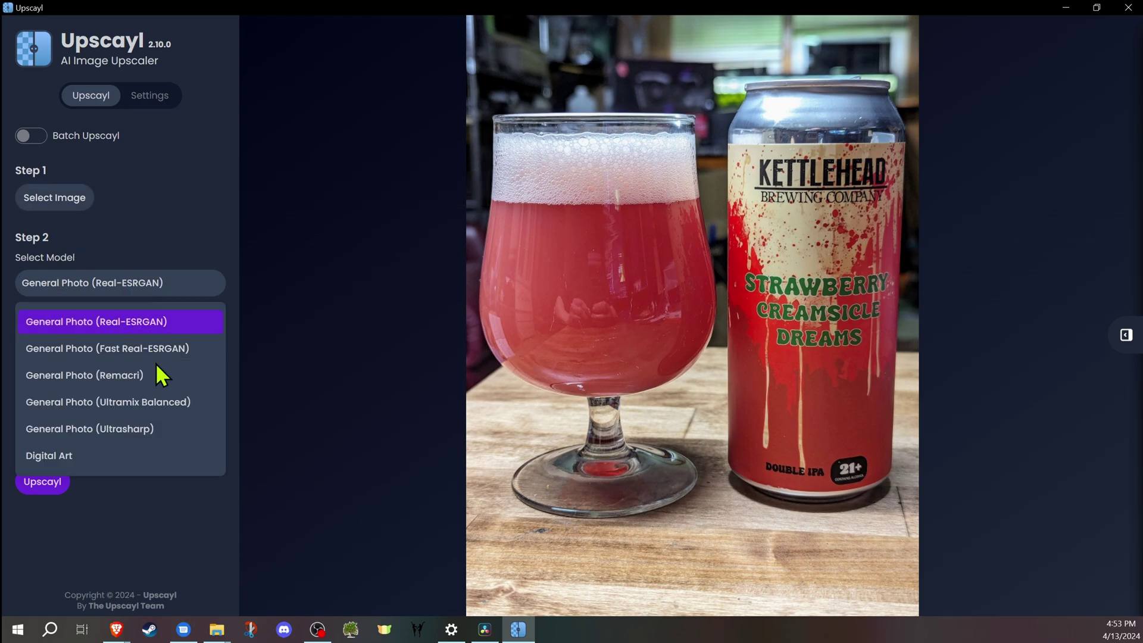
click(162, 235)
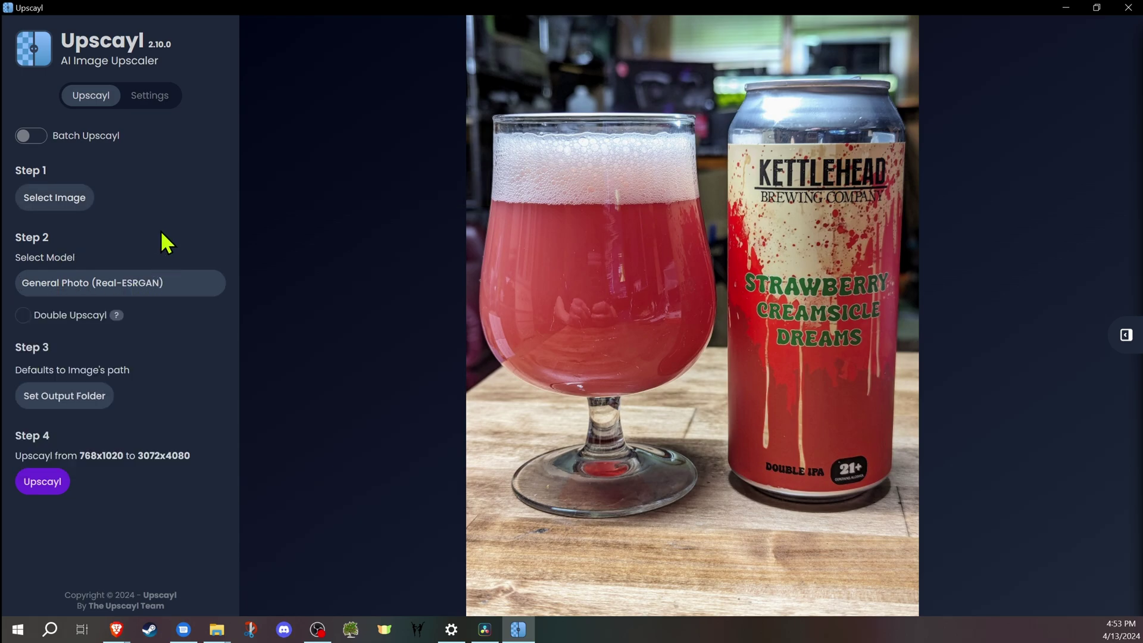
click(164, 286)
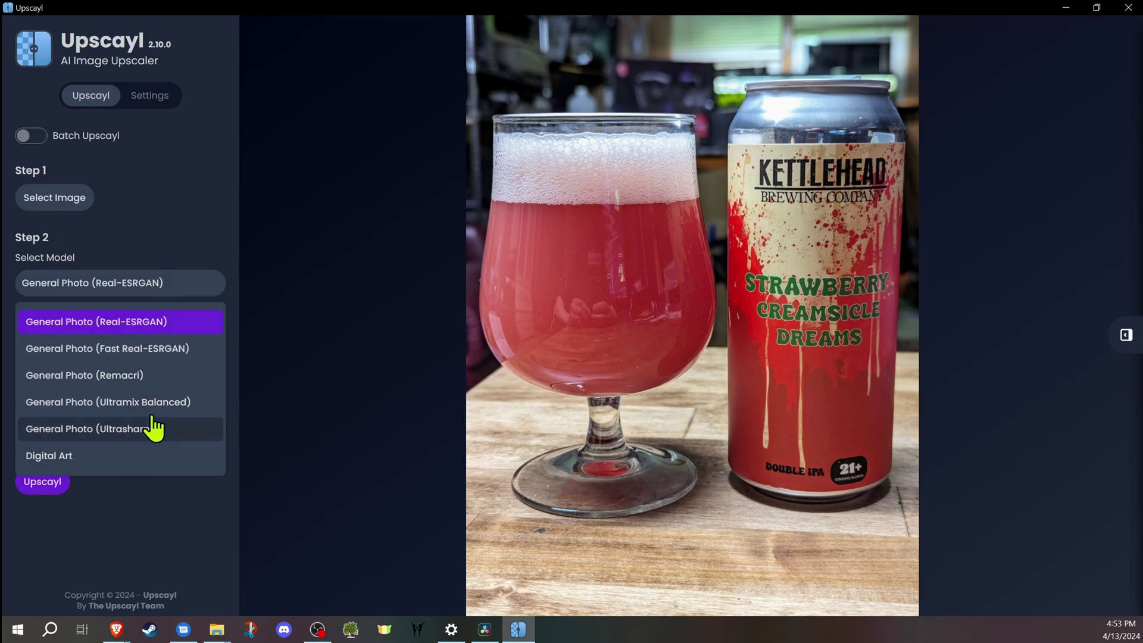
click(179, 218)
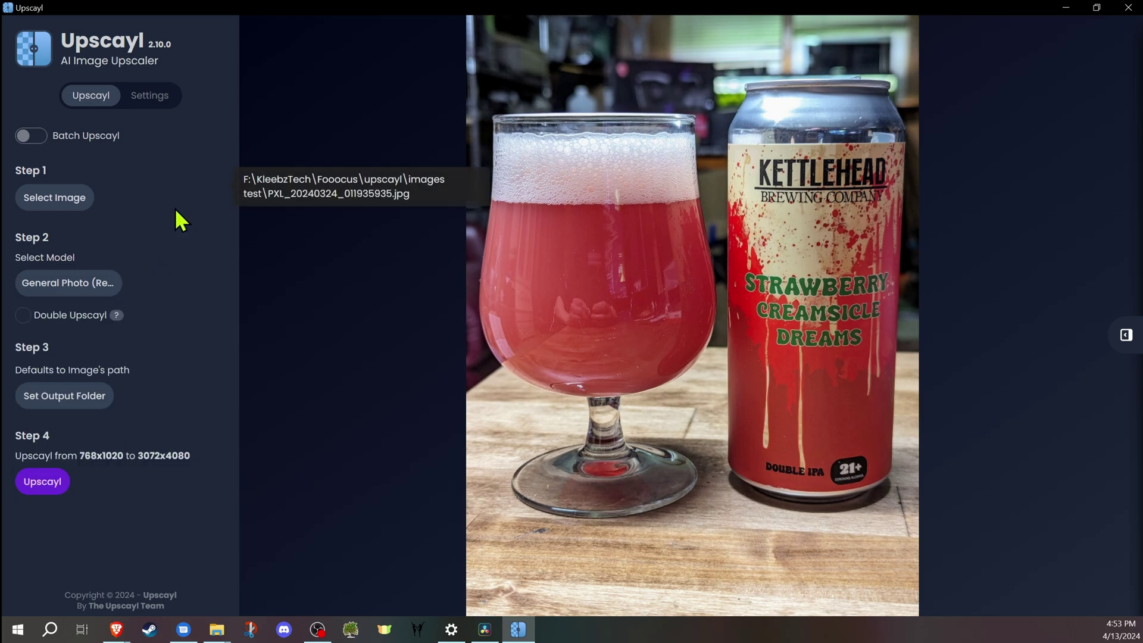
Step: Leave Double Upscayl off and upscale the photo to 3072x4080
click(22, 316)
mouse_move(117, 315)
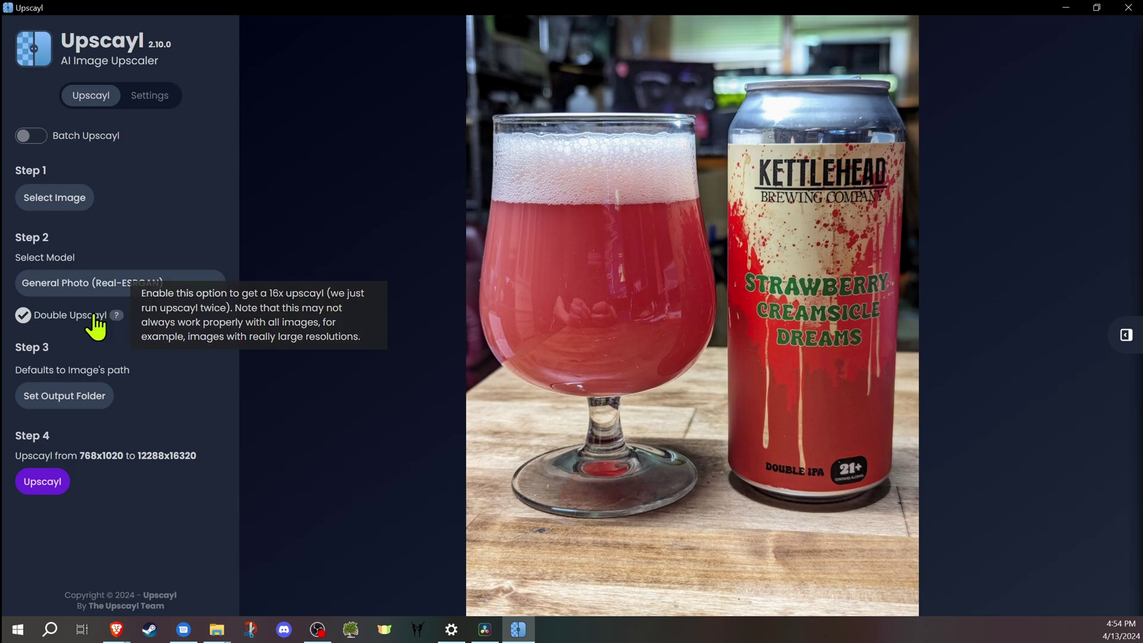
click(23, 314)
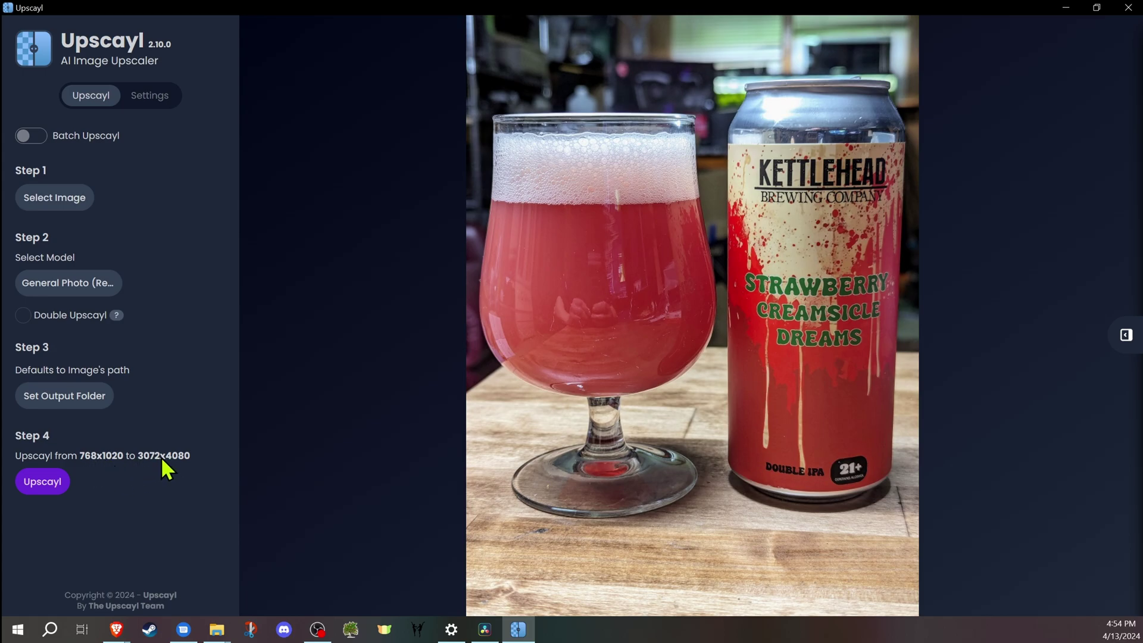
click(51, 490)
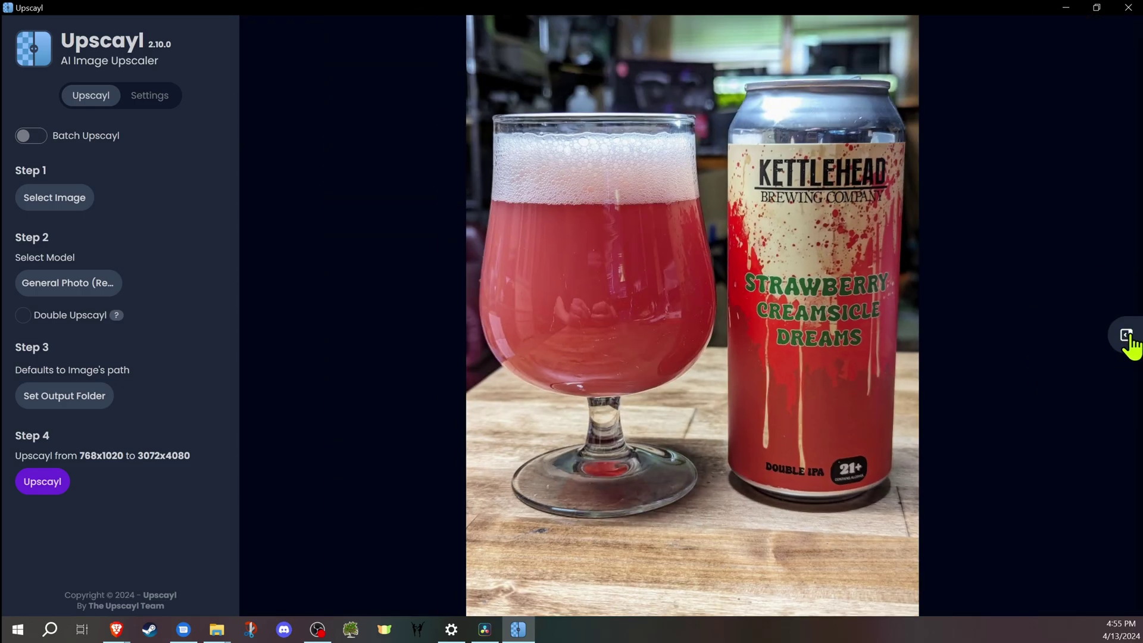
Step: Switch the result comparison to Slider View
click(1126, 338)
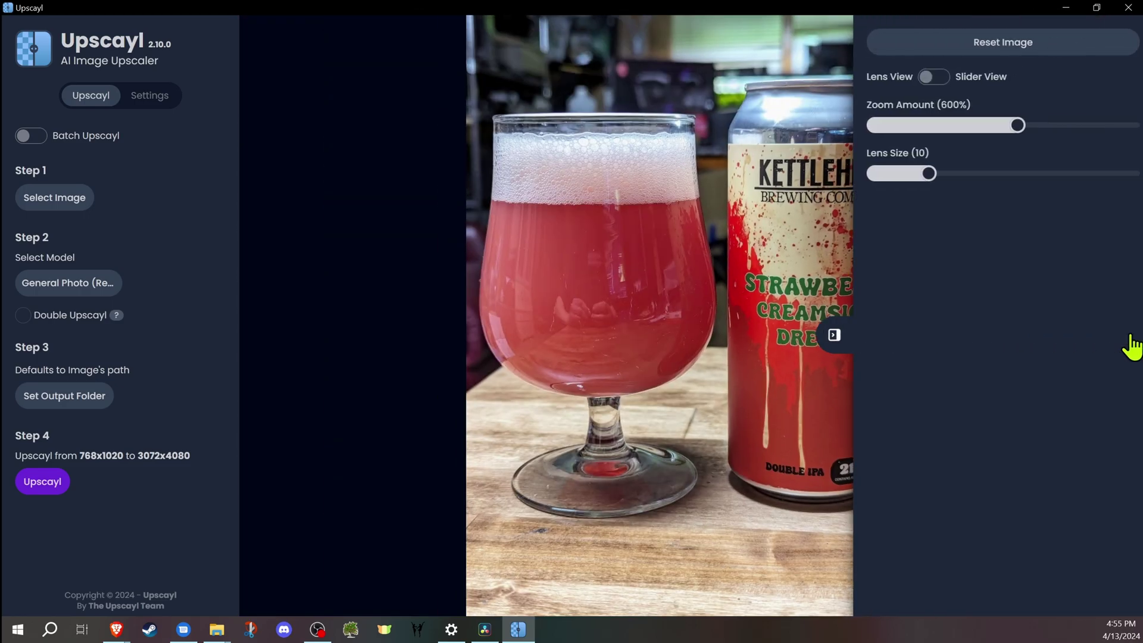
click(891, 125)
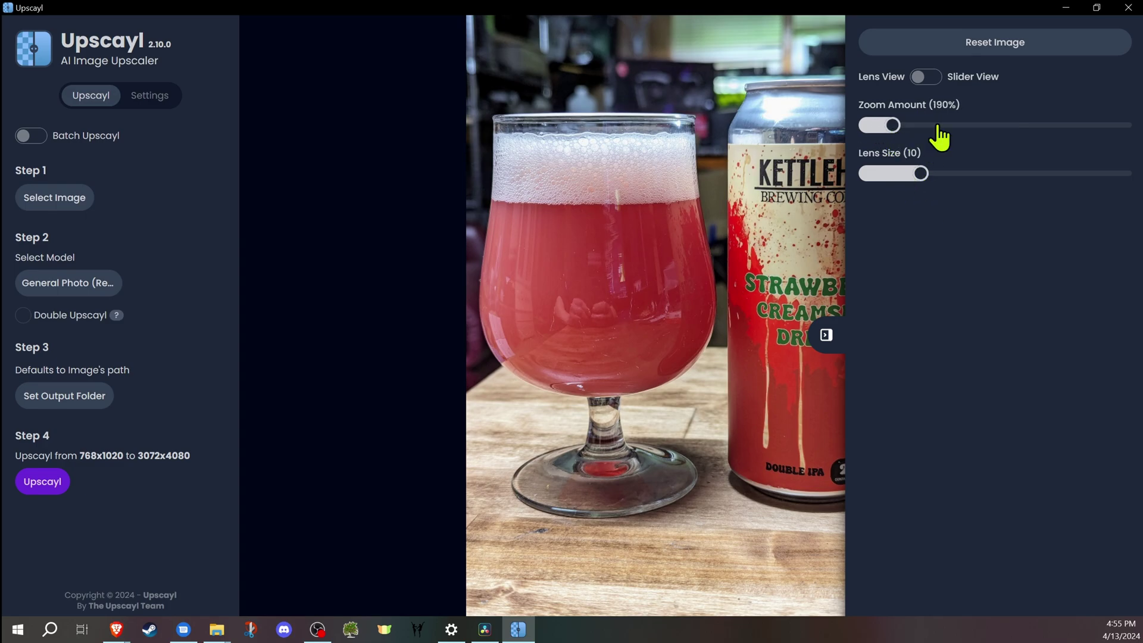
click(931, 78)
click(827, 334)
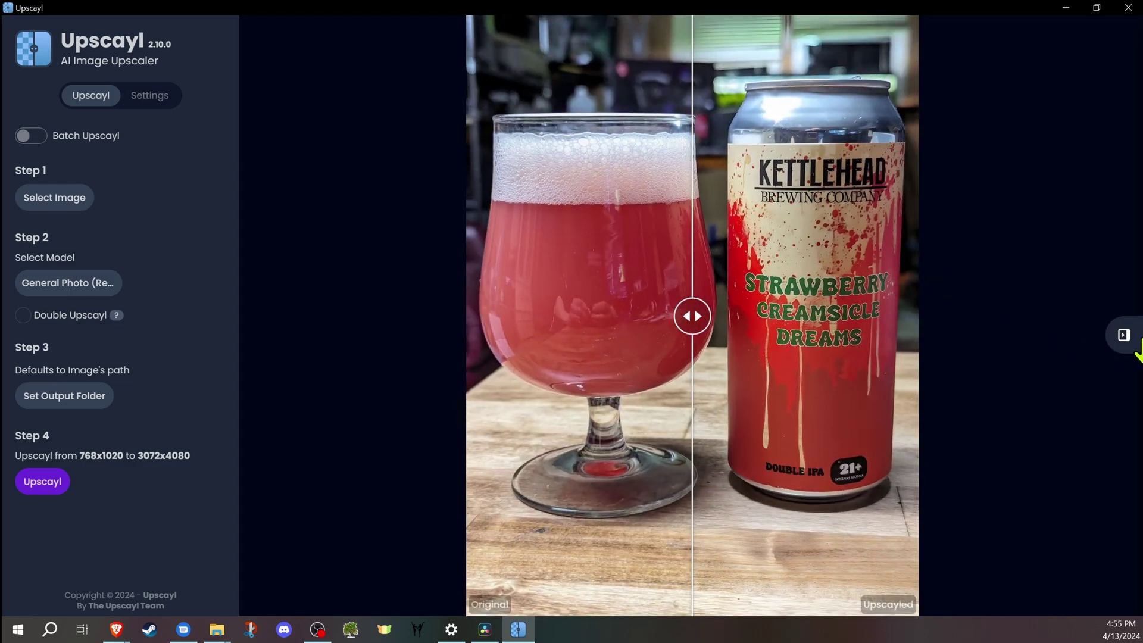
Step: Reset zoom to 100% and sweep the before/after divider across the photo
click(1127, 337)
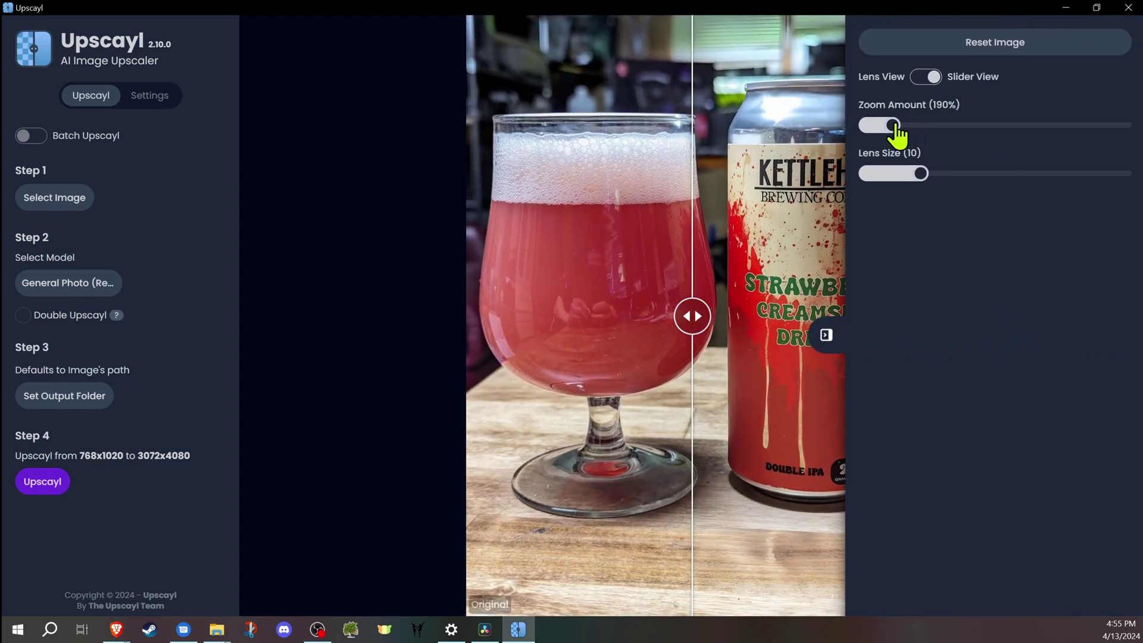
click(750, 281)
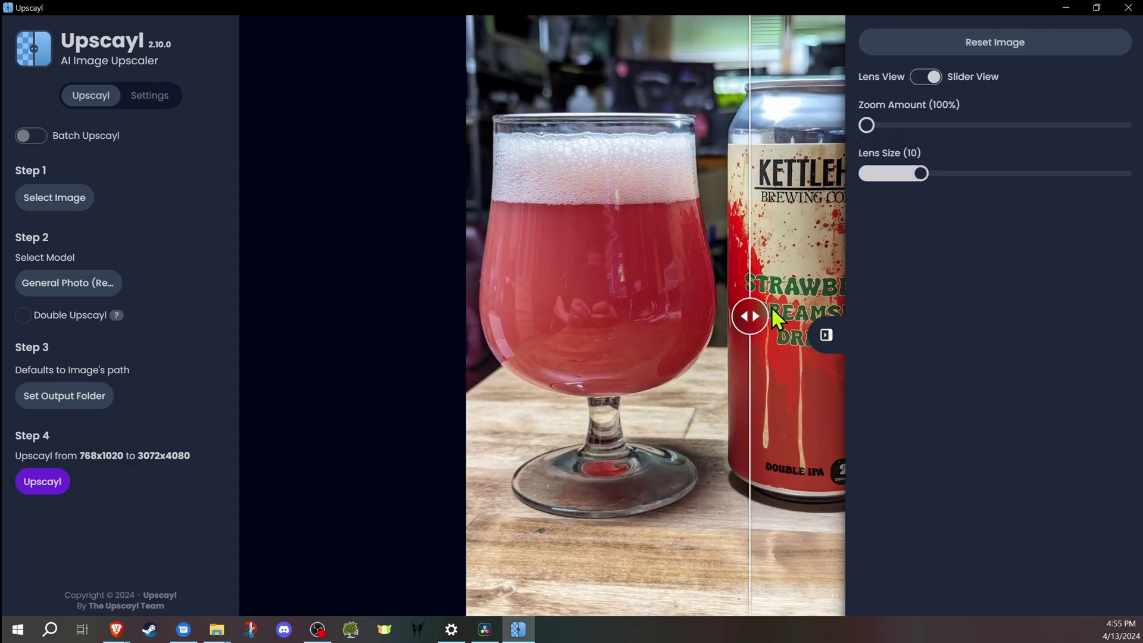
click(824, 336)
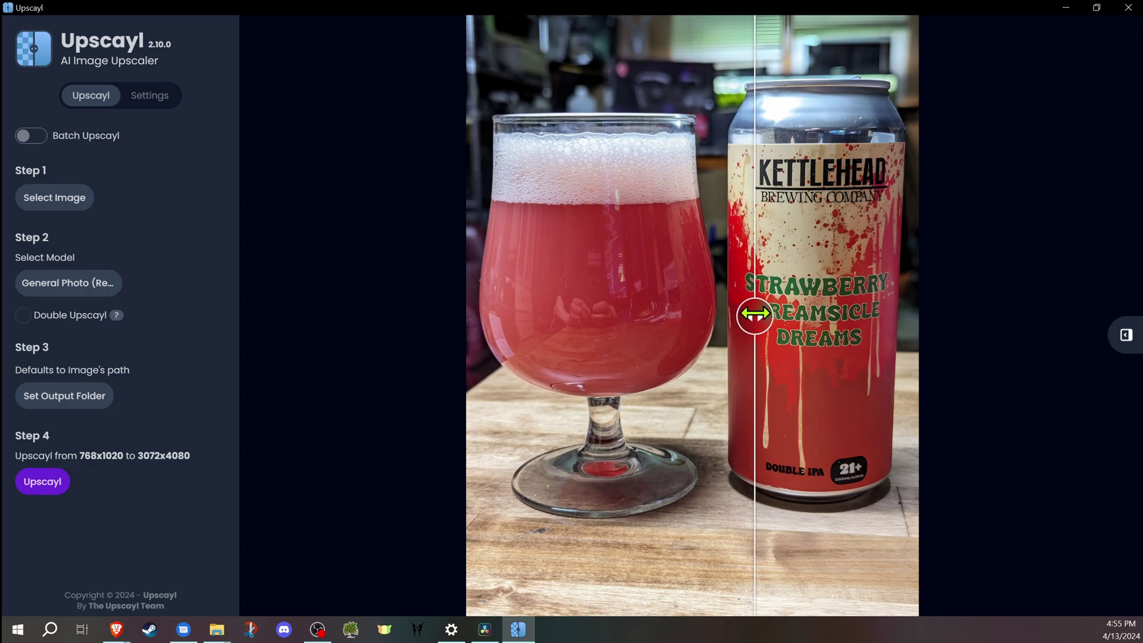
mouse_move(751, 317)
mouse_down()
mouse_move(530, 316)
mouse_move(994, 350)
mouse_move(509, 318)
mouse_move(906, 327)
mouse_move(429, 324)
mouse_move(1050, 347)
mouse_move(417, 321)
mouse_move(983, 358)
mouse_move(690, 368)
mouse_move(437, 349)
mouse_move(928, 376)
mouse_move(470, 432)
mouse_move(706, 429)
mouse_move(647, 393)
mouse_move(873, 365)
mouse_move(372, 350)
mouse_move(931, 345)
mouse_move(732, 316)
mouse_move(435, 299)
mouse_move(934, 315)
mouse_move(412, 305)
mouse_move(974, 302)
mouse_move(294, 262)
mouse_up()
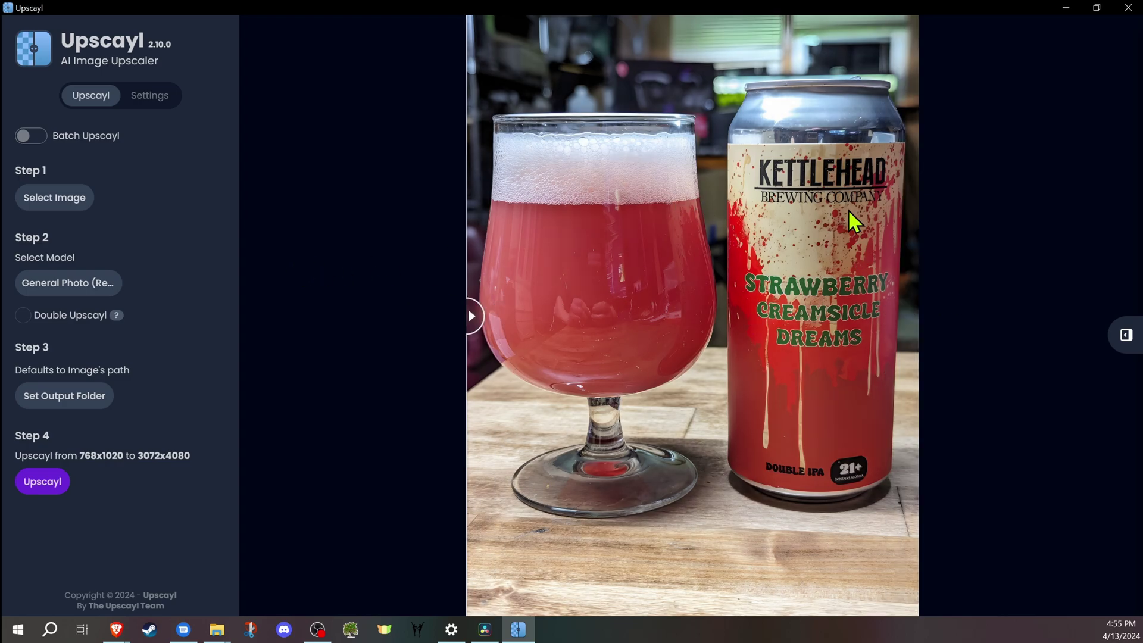
Step: Compare the result in Lens View with zoom raised to about 800%
click(1125, 334)
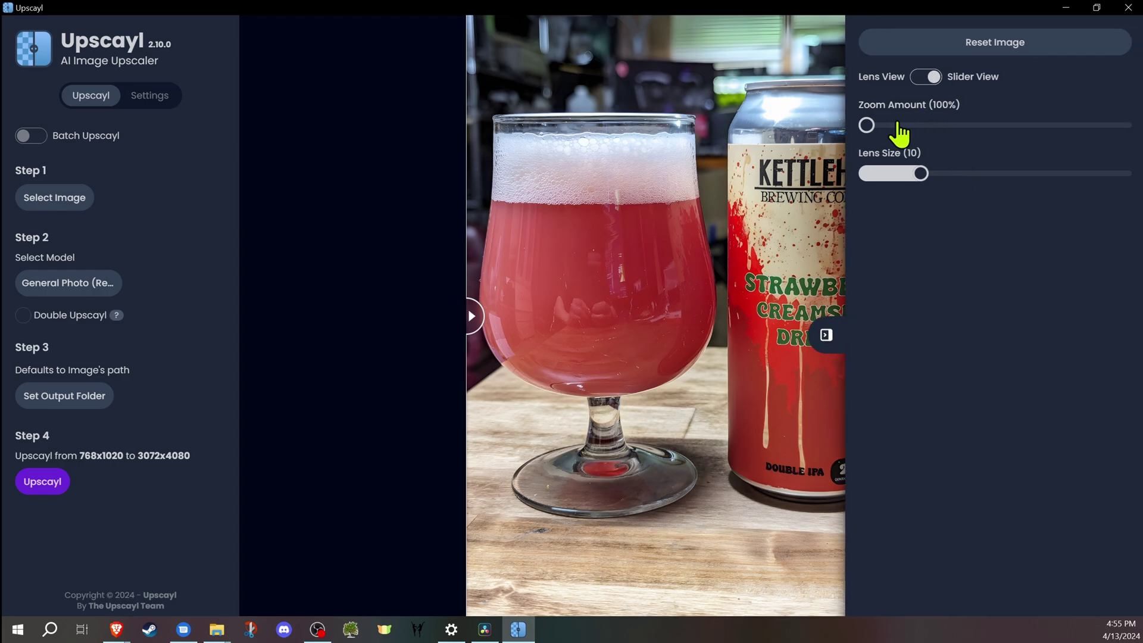
click(926, 77)
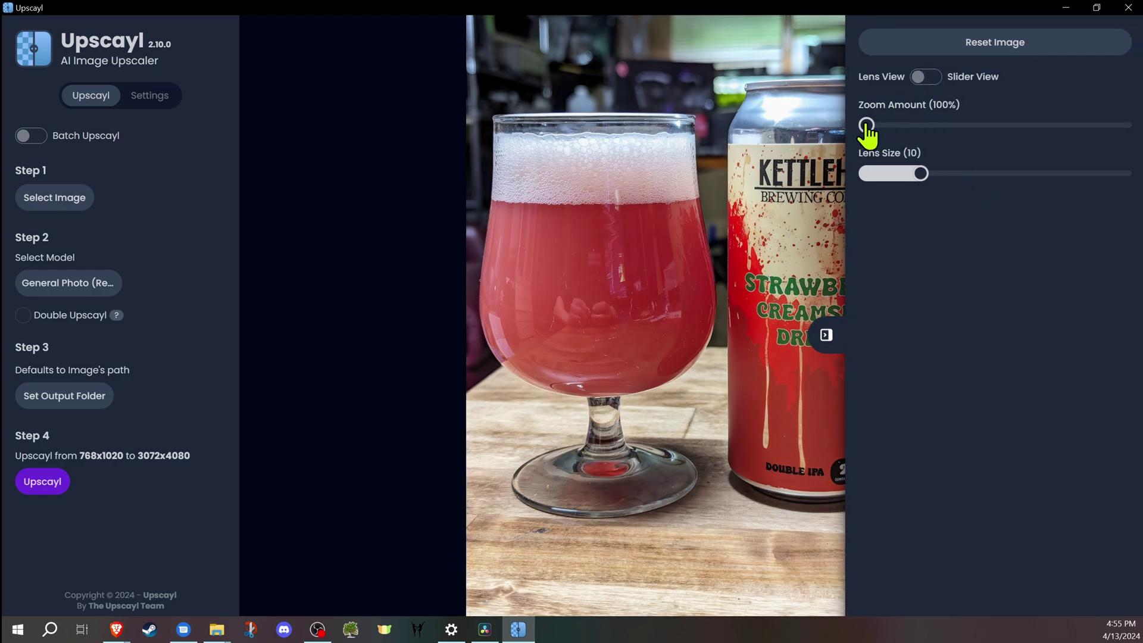
drag(866, 124, 1068, 125)
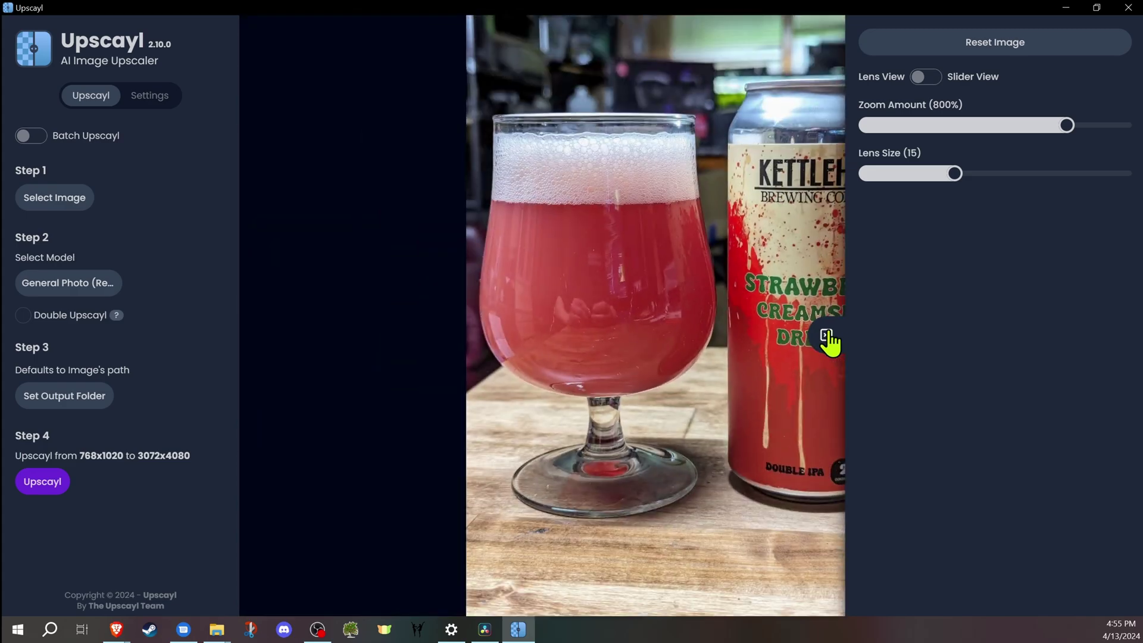
click(825, 340)
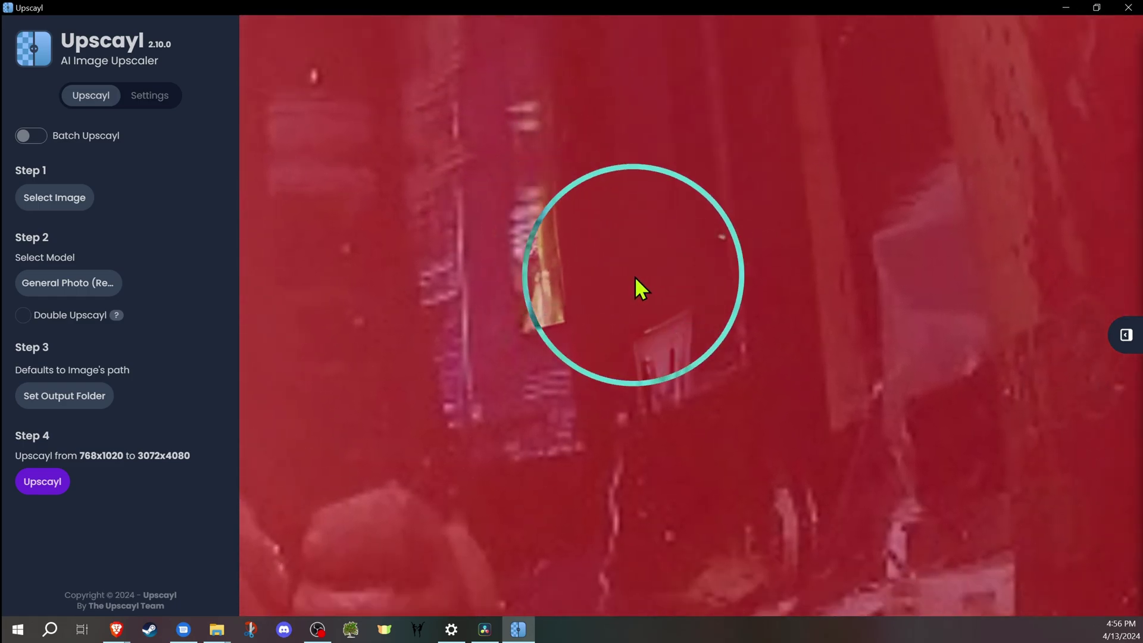
Step: Reopen the comparison options panel
click(1126, 334)
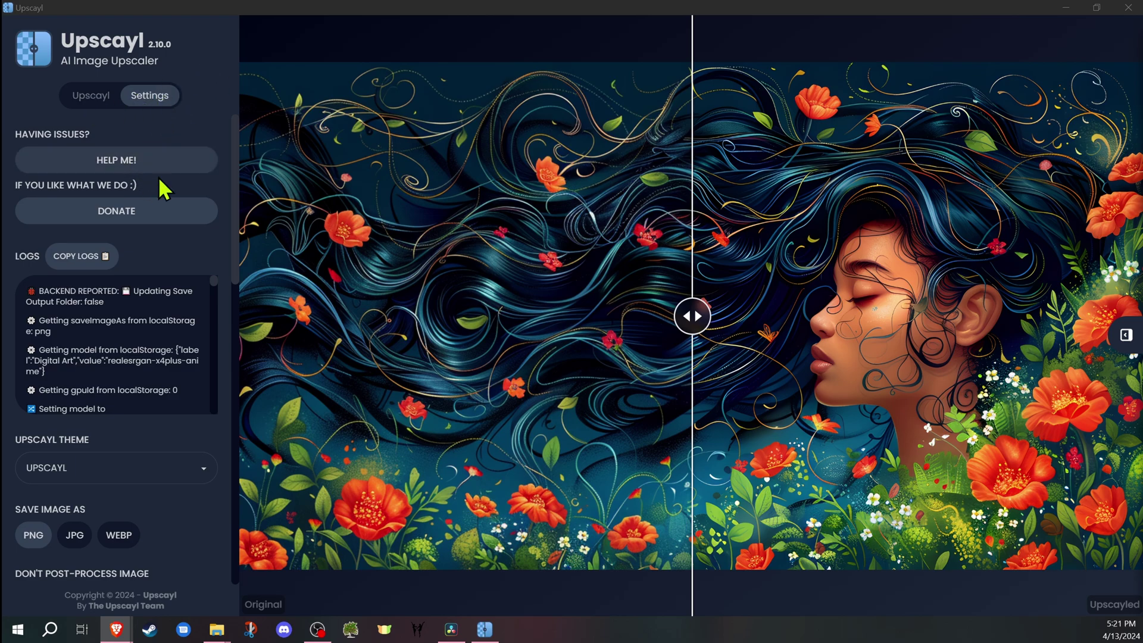
Step: Open the Upscayl help wiki from the app and maximize the browser window
click(145, 162)
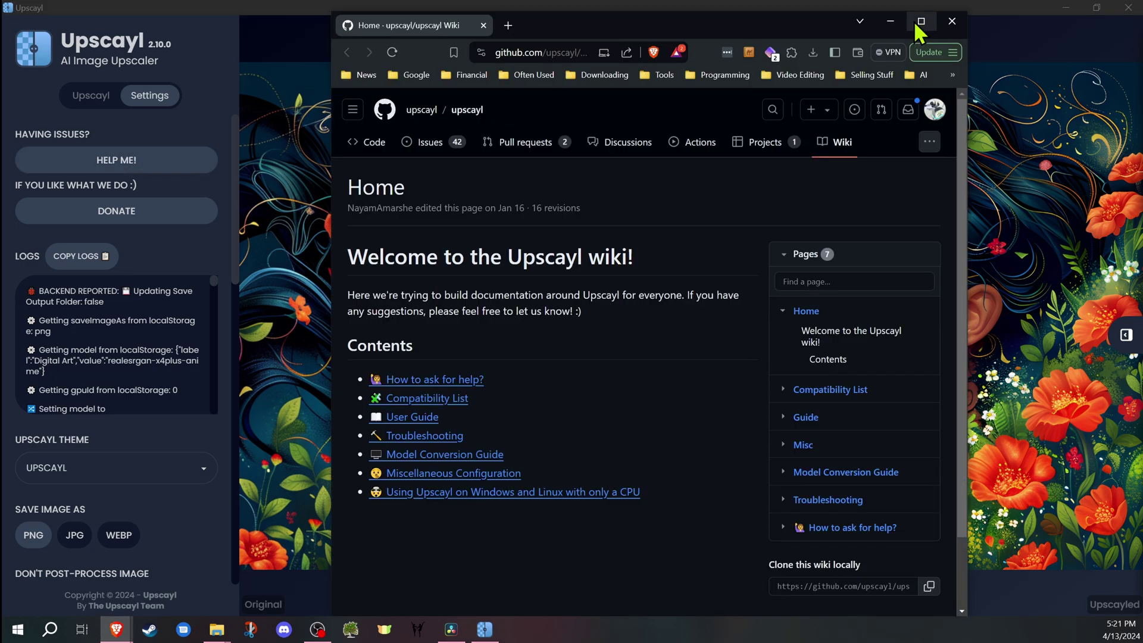
click(920, 22)
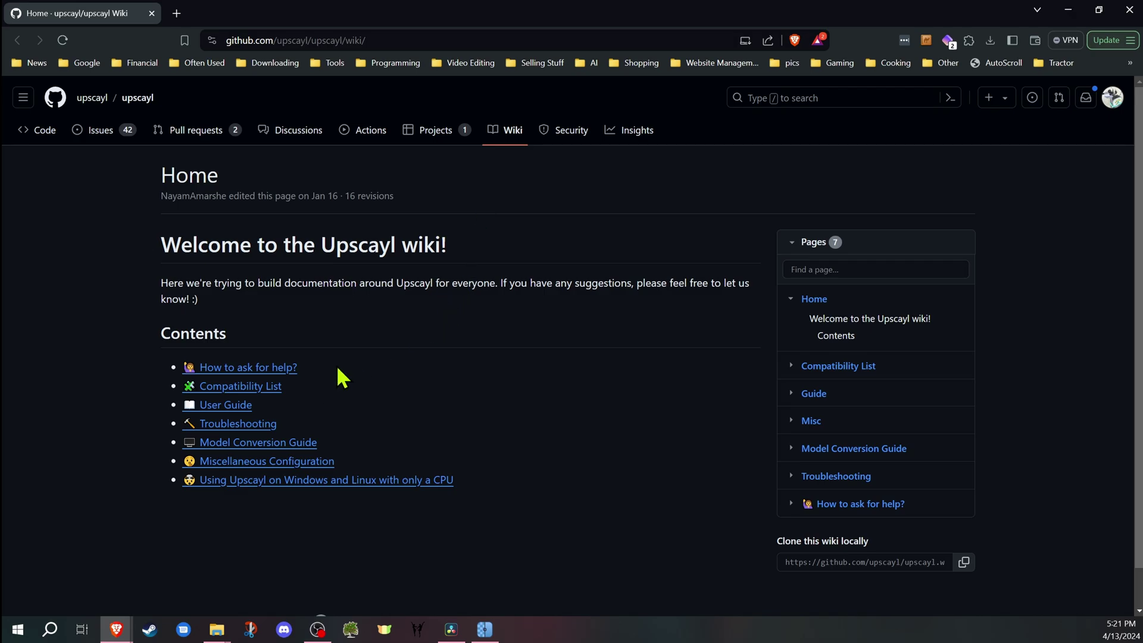
click(1068, 9)
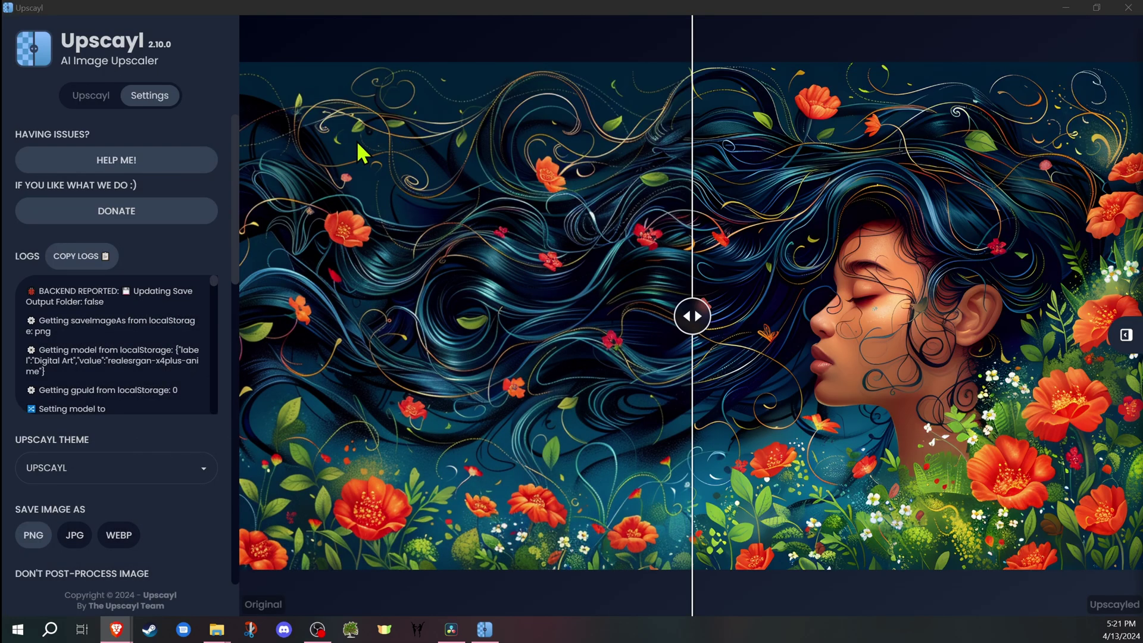
scroll(358, 139, up, 3)
scroll(253, 203, down, 3)
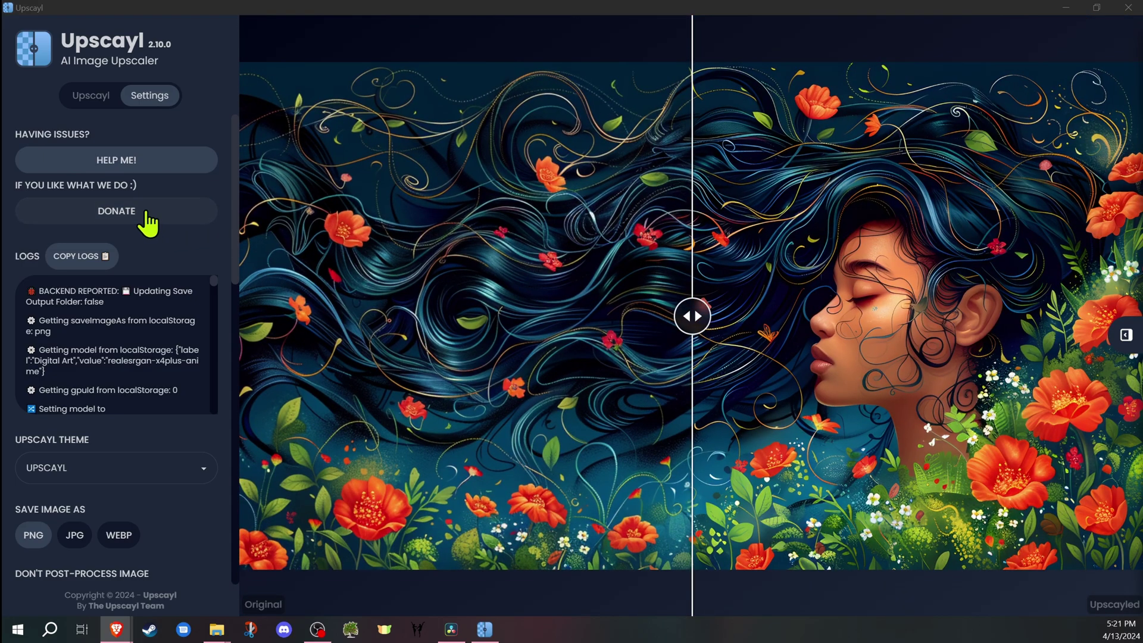
click(147, 214)
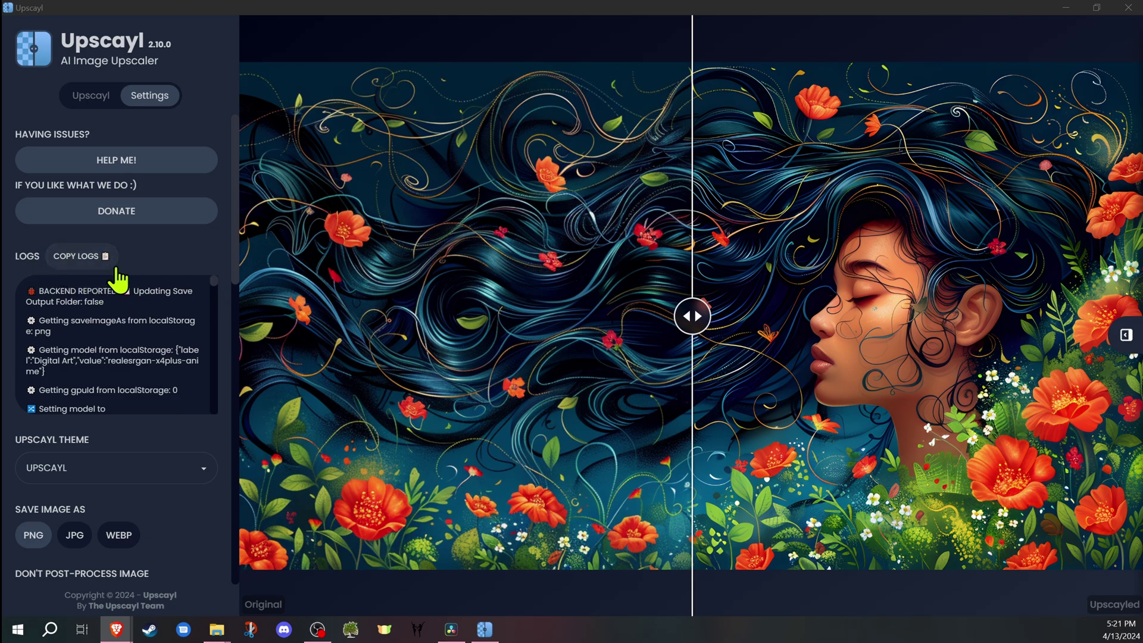
scroll(216, 290, down, 5)
scroll(217, 288, up, 5)
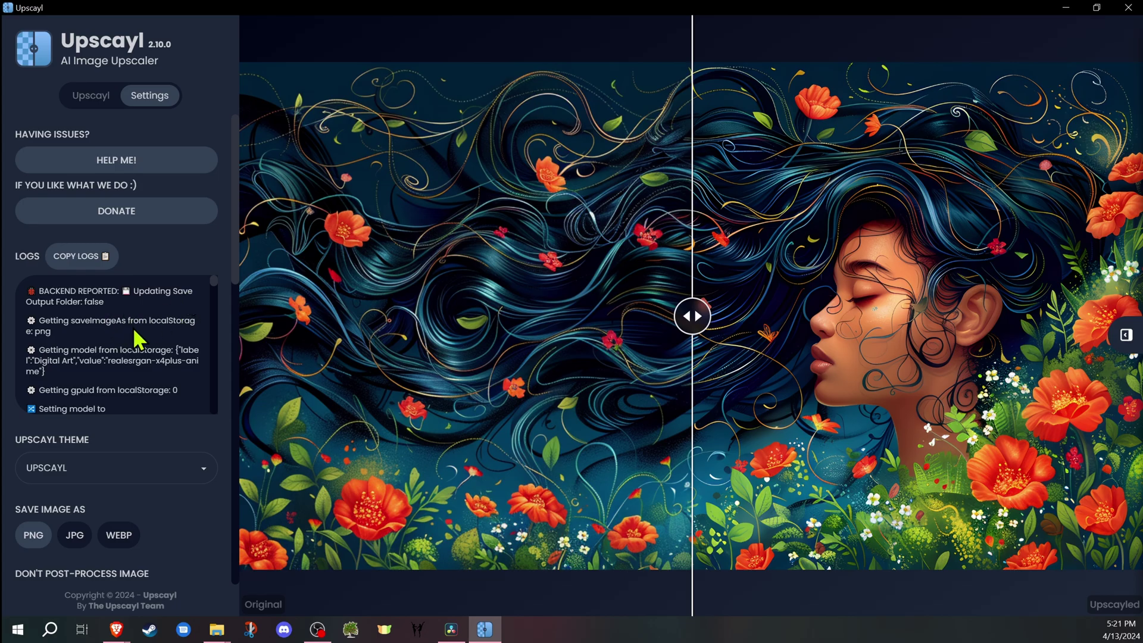
scroll(229, 329, down, 3)
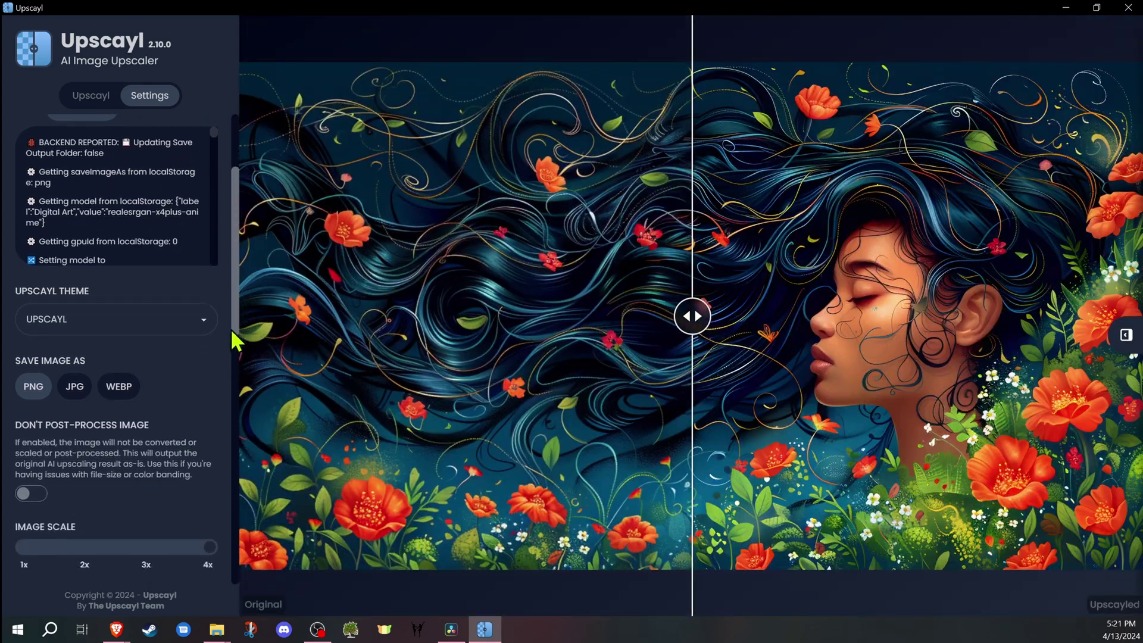
scroll(230, 330, down, 2)
click(188, 247)
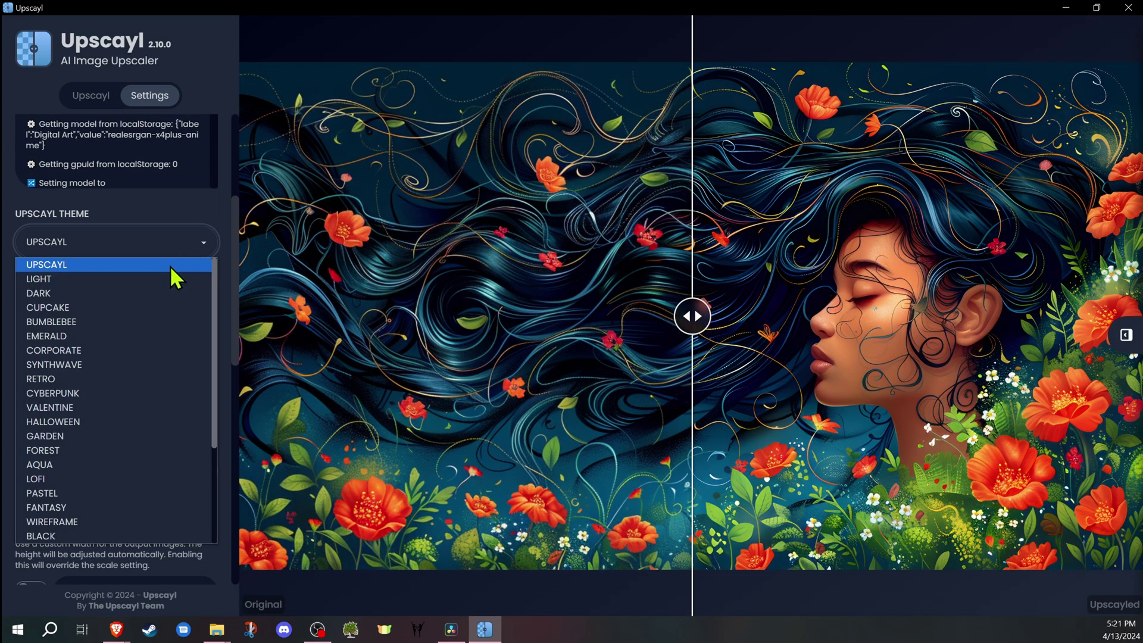
click(112, 380)
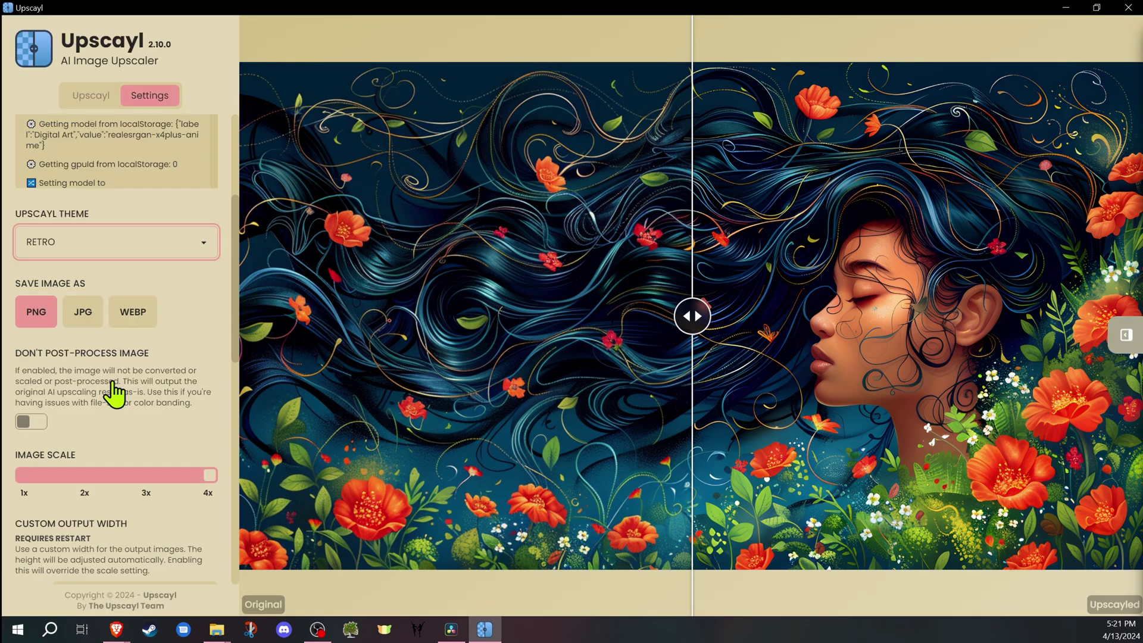
click(171, 248)
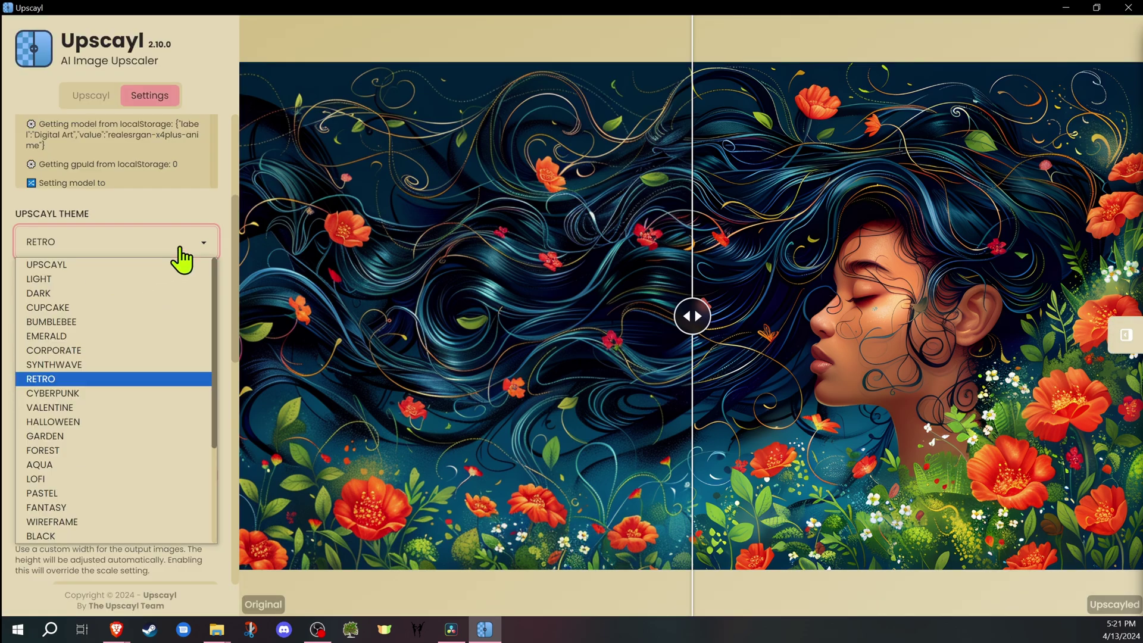
click(79, 269)
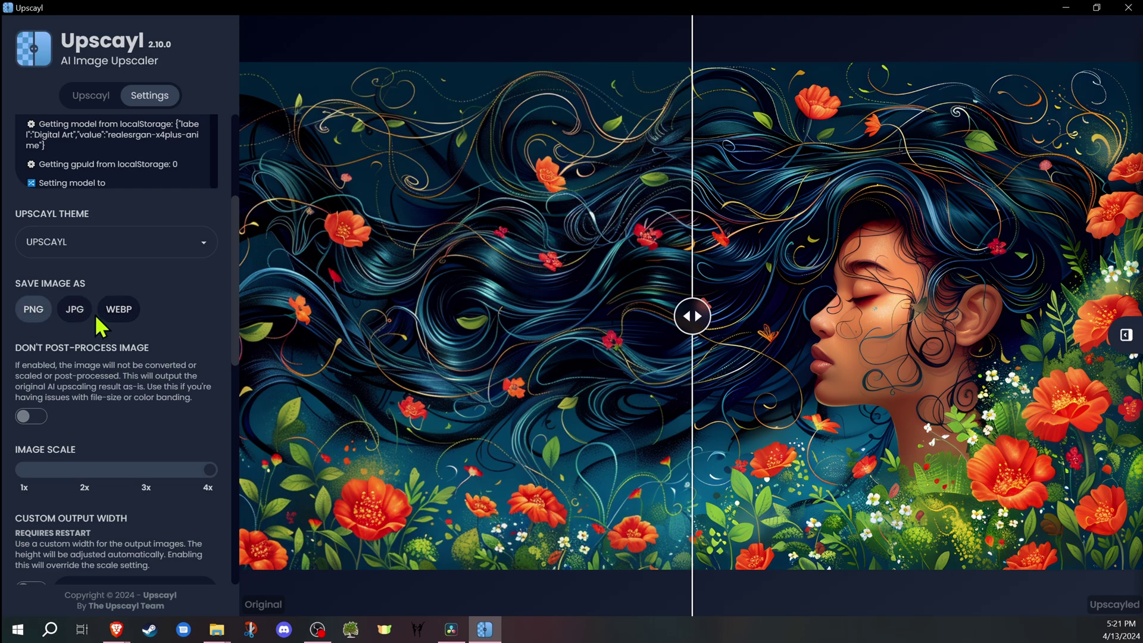
scroll(73, 254, down, 2)
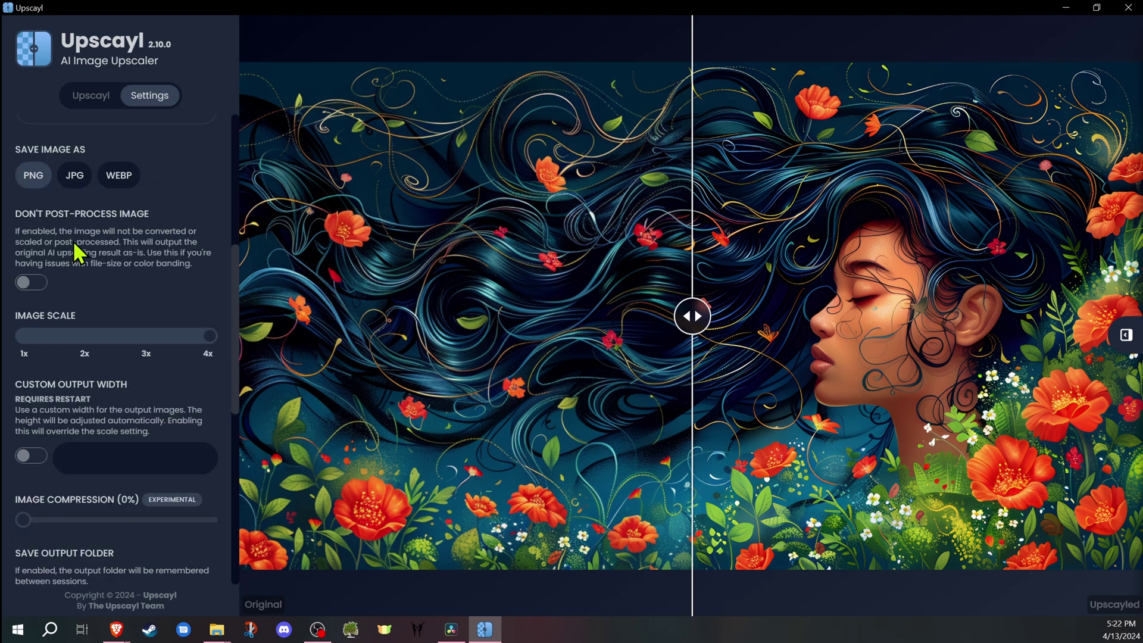
click(23, 286)
click(34, 296)
mouse_move(212, 340)
mouse_down()
mouse_move(76, 352)
mouse_move(115, 361)
mouse_move(228, 351)
mouse_up()
scroll(210, 393, down, 2)
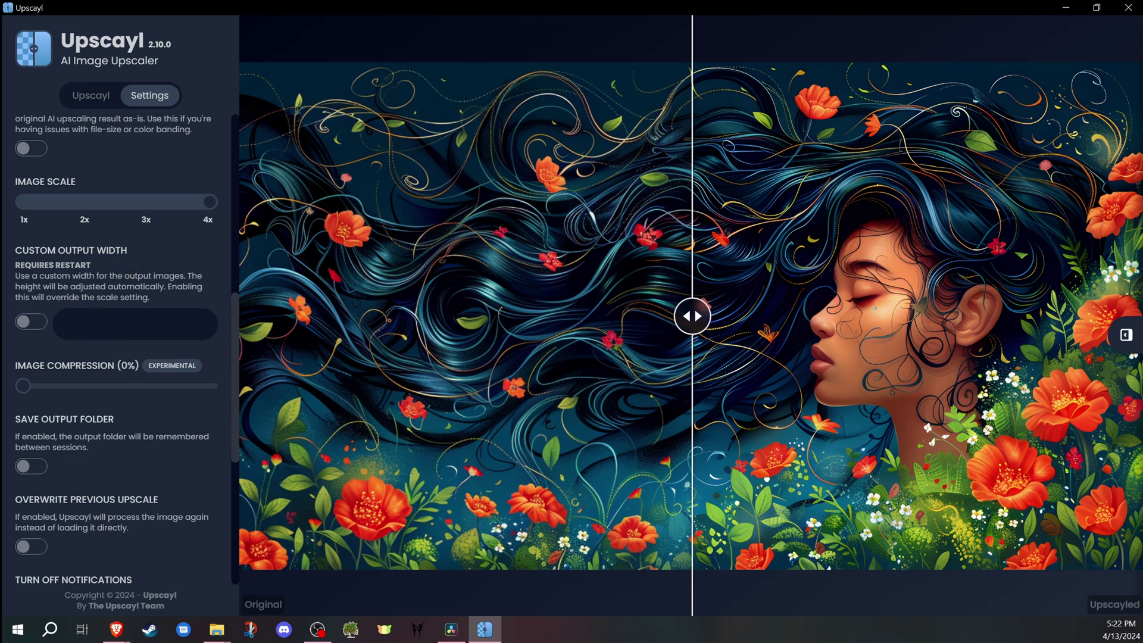
click(38, 324)
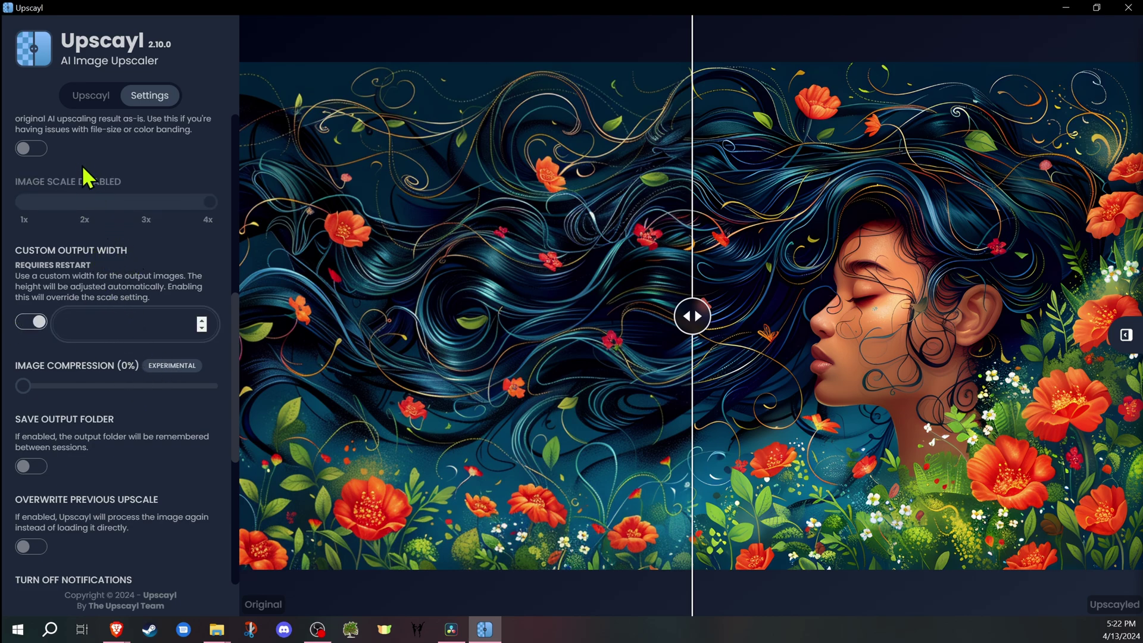
click(33, 324)
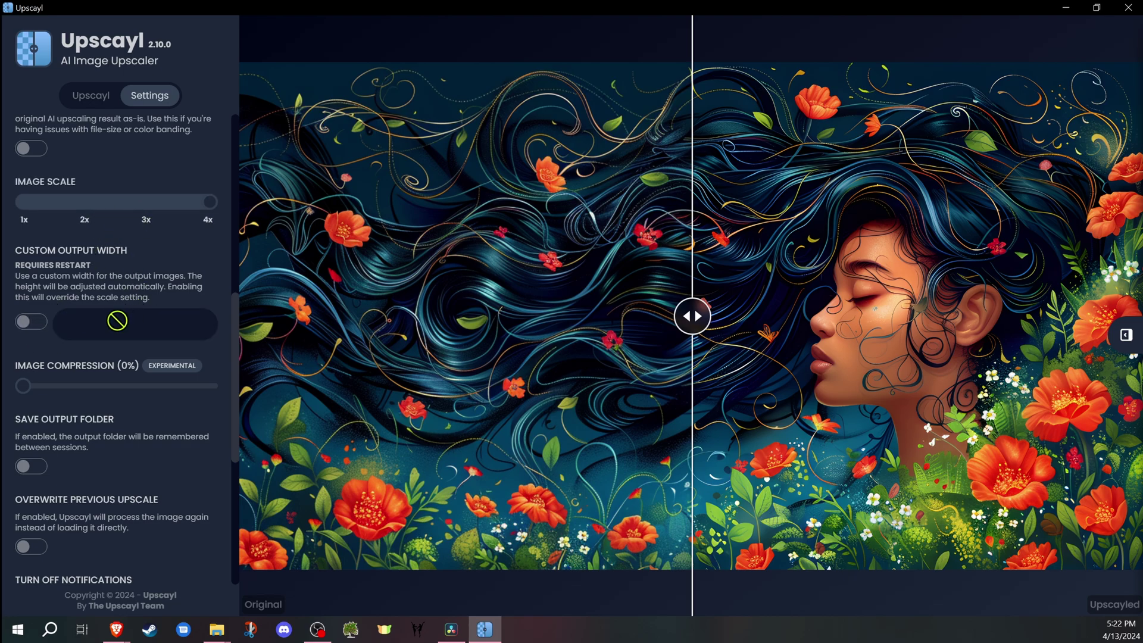
scroll(119, 320, down, 2)
drag(25, 254, 86, 259)
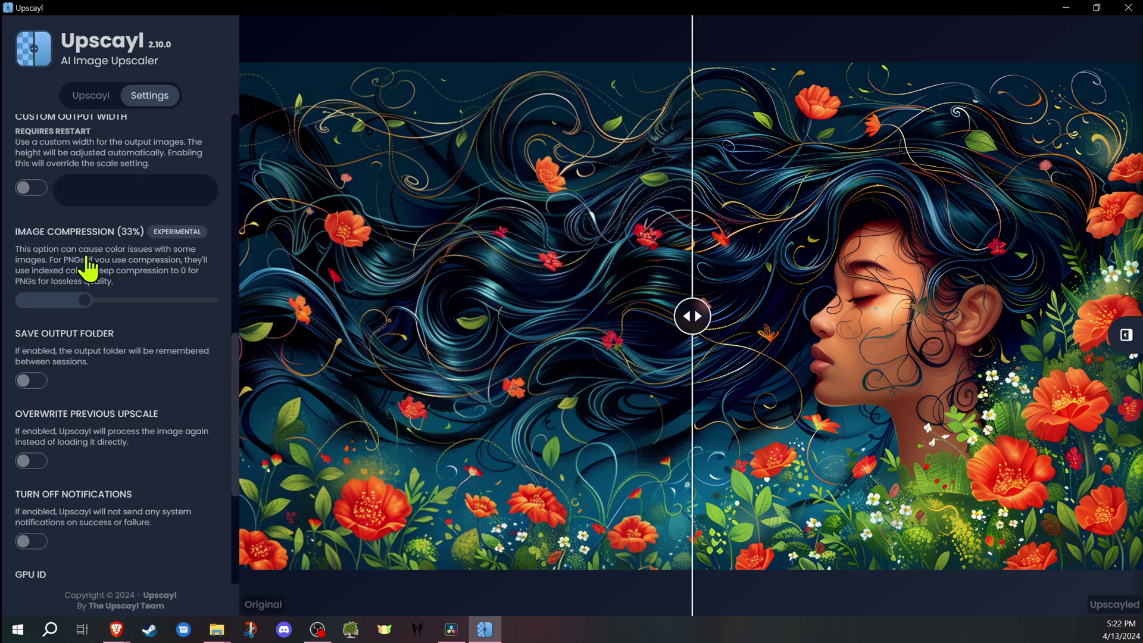
drag(86, 302, 21, 302)
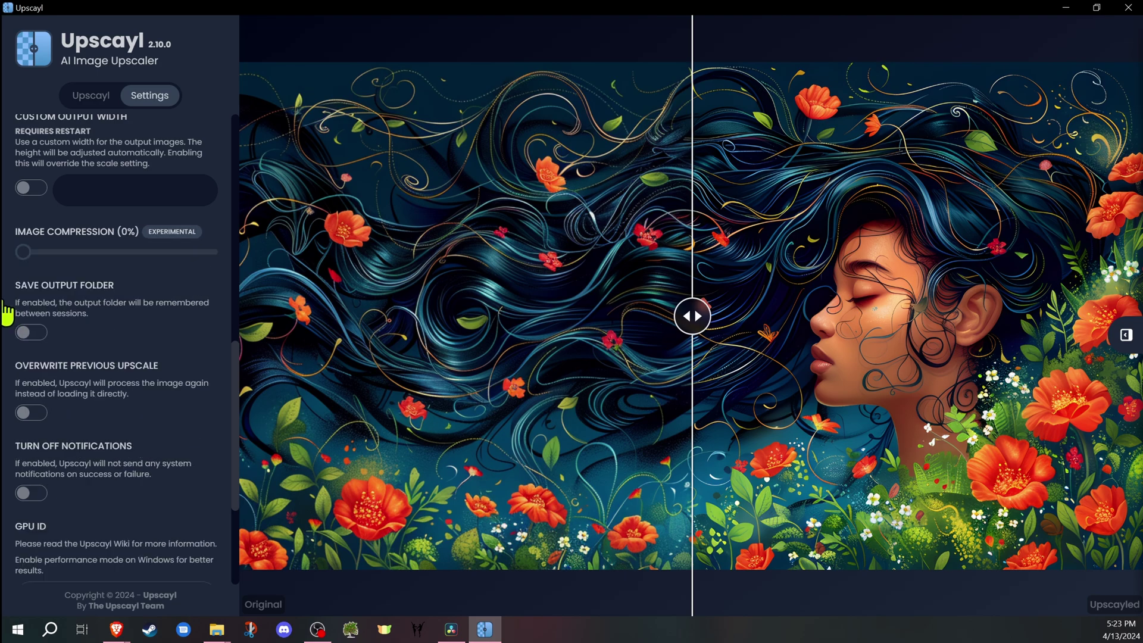
click(29, 335)
click(28, 336)
scroll(117, 330, down, 2)
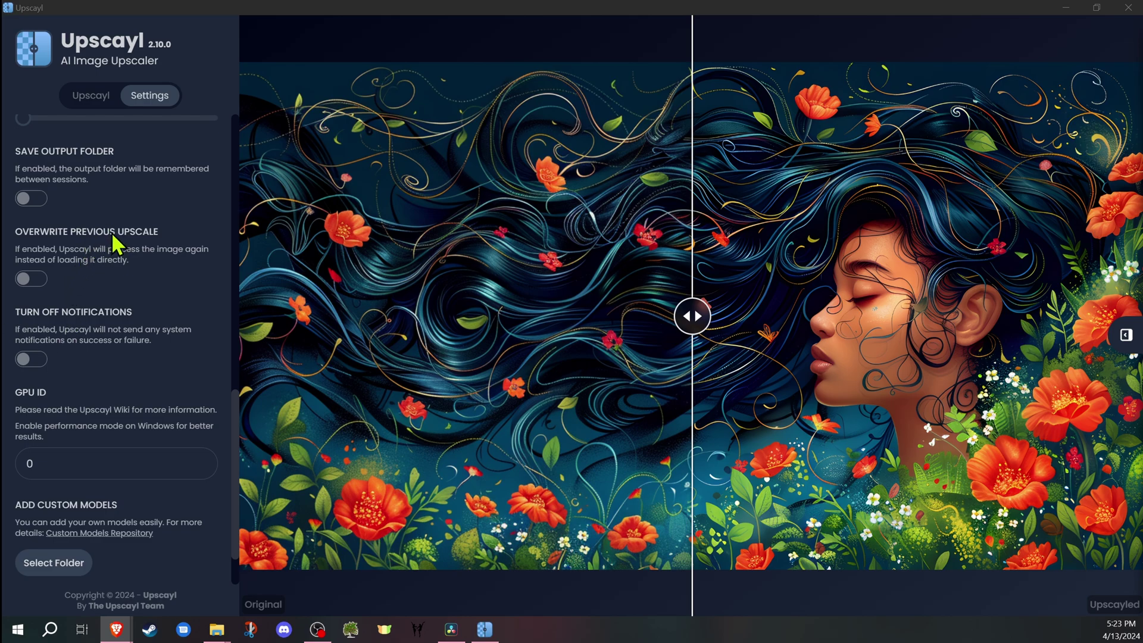
click(32, 282)
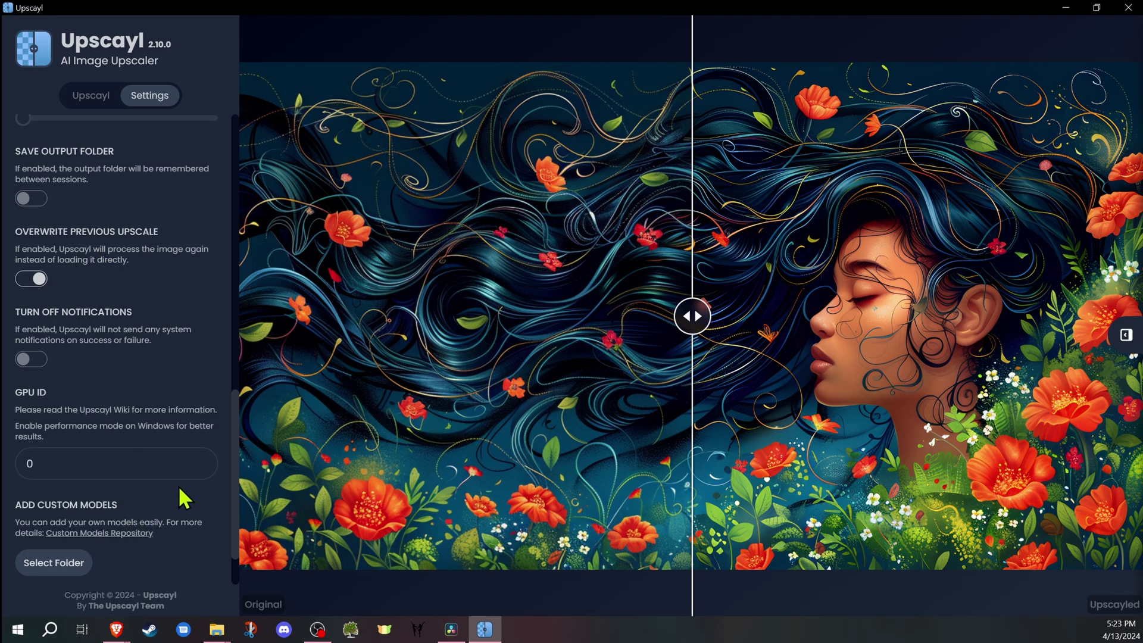
click(94, 99)
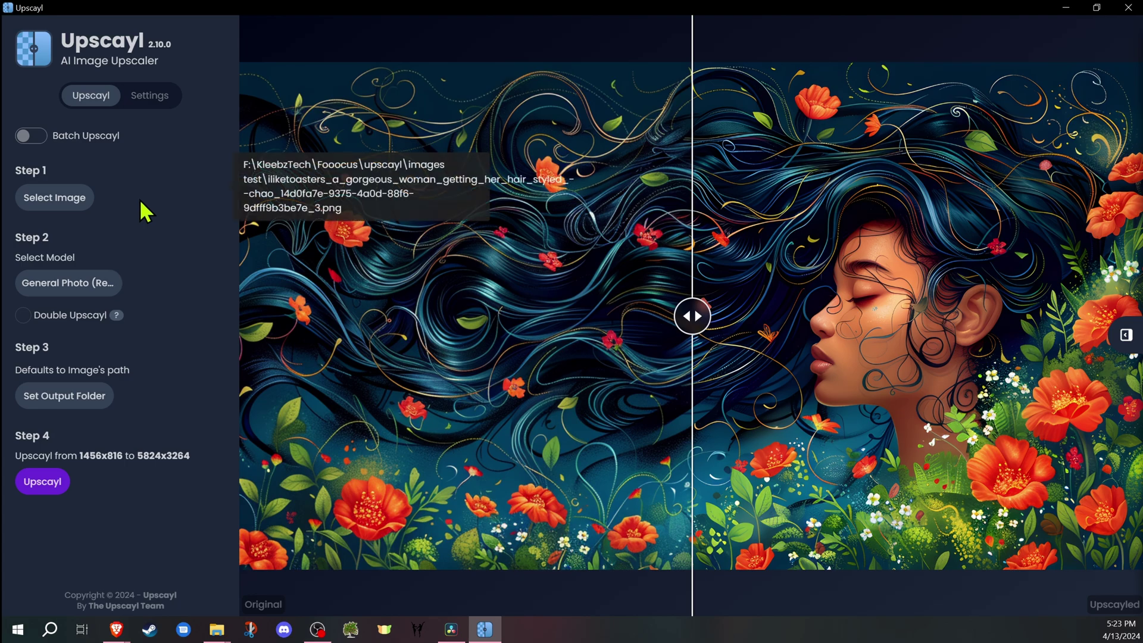
Step: Enable Turn Off Notifications and re-enter 0 as the GPU ID
click(148, 95)
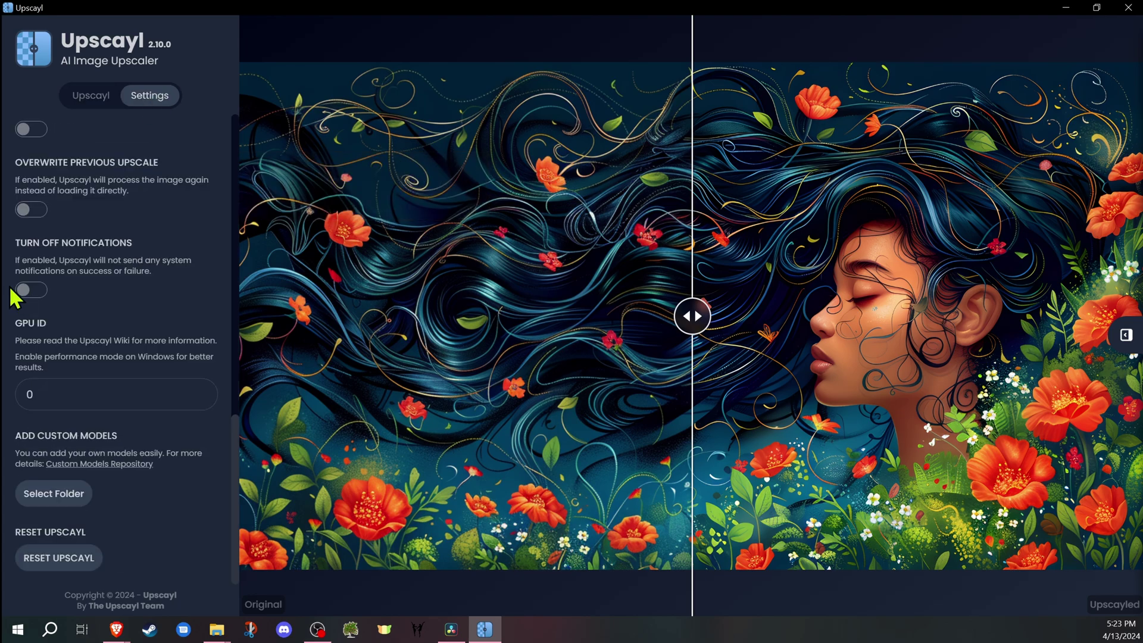
click(31, 290)
double_click(89, 393)
key(BackSpace)
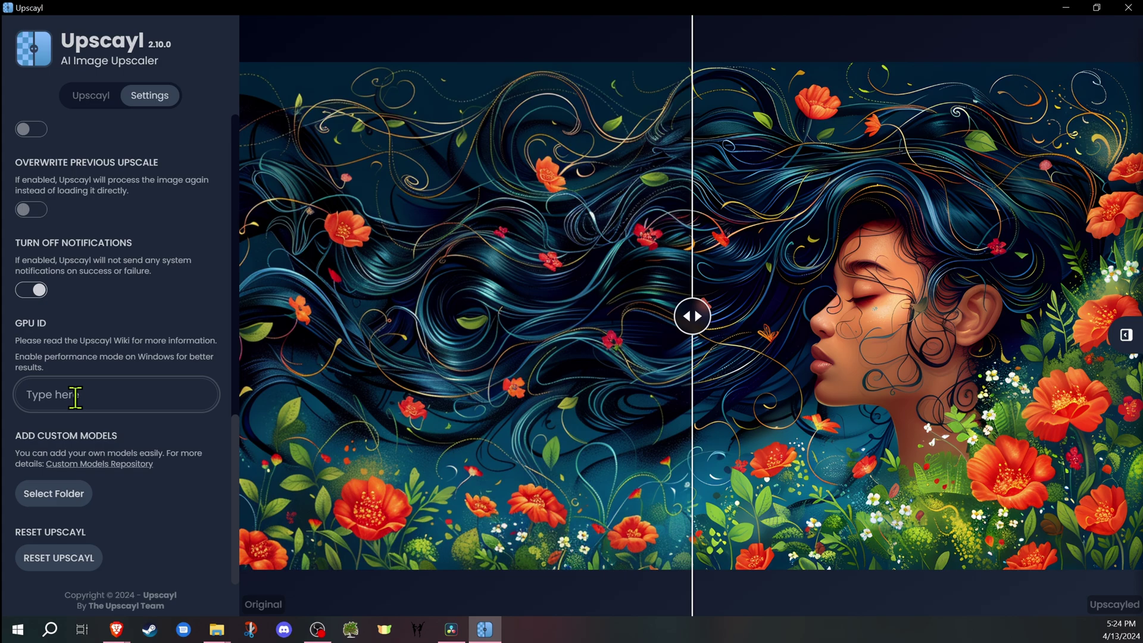
text(0)
click(128, 362)
scroll(128, 362, up, 5)
scroll(128, 357, up, 5)
scroll(143, 340, up, 3)
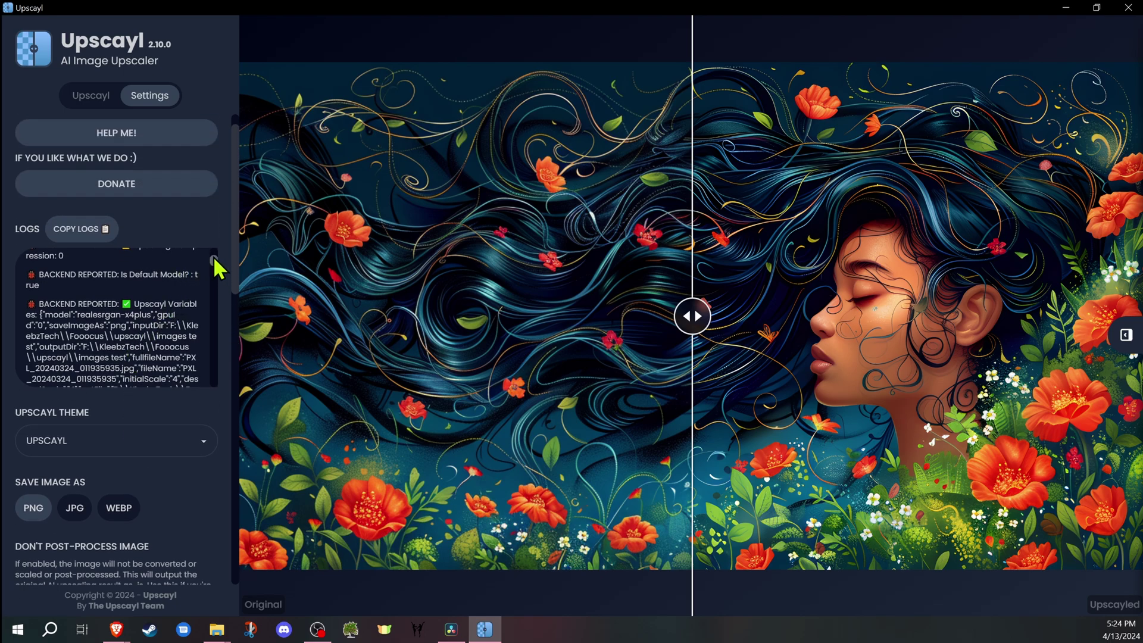
drag(213, 265, 219, 276)
scroll(219, 276, down, 1)
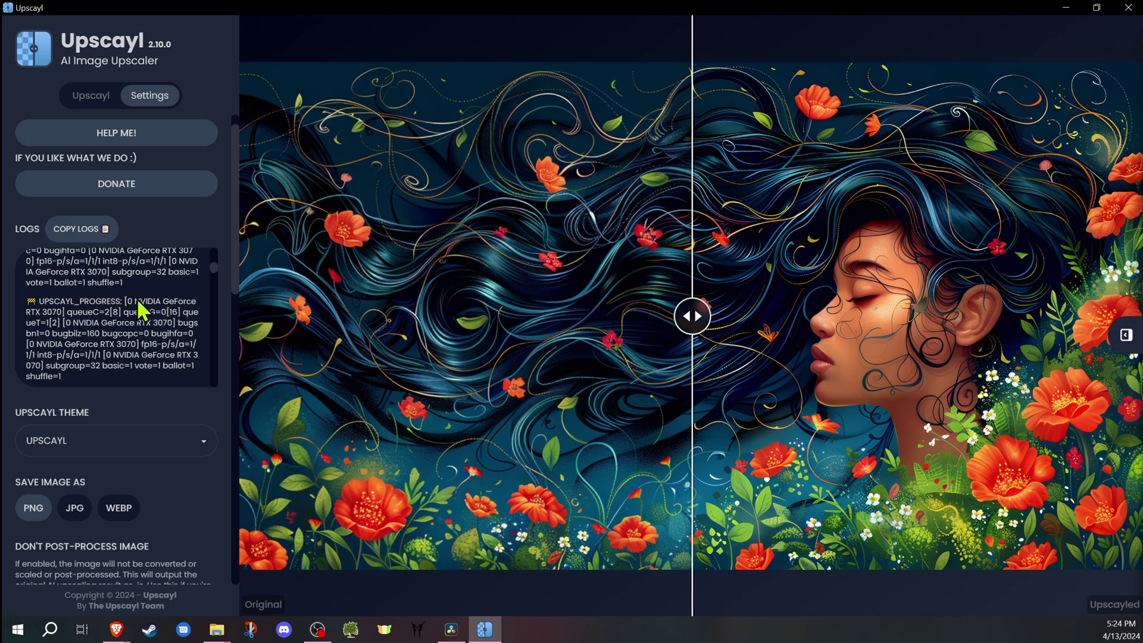
scroll(147, 432, down, 2)
scroll(137, 403, down, 2)
scroll(136, 411, down, 2)
scroll(133, 409, down, 2)
scroll(138, 411, down, 1)
scroll(125, 402, down, 1)
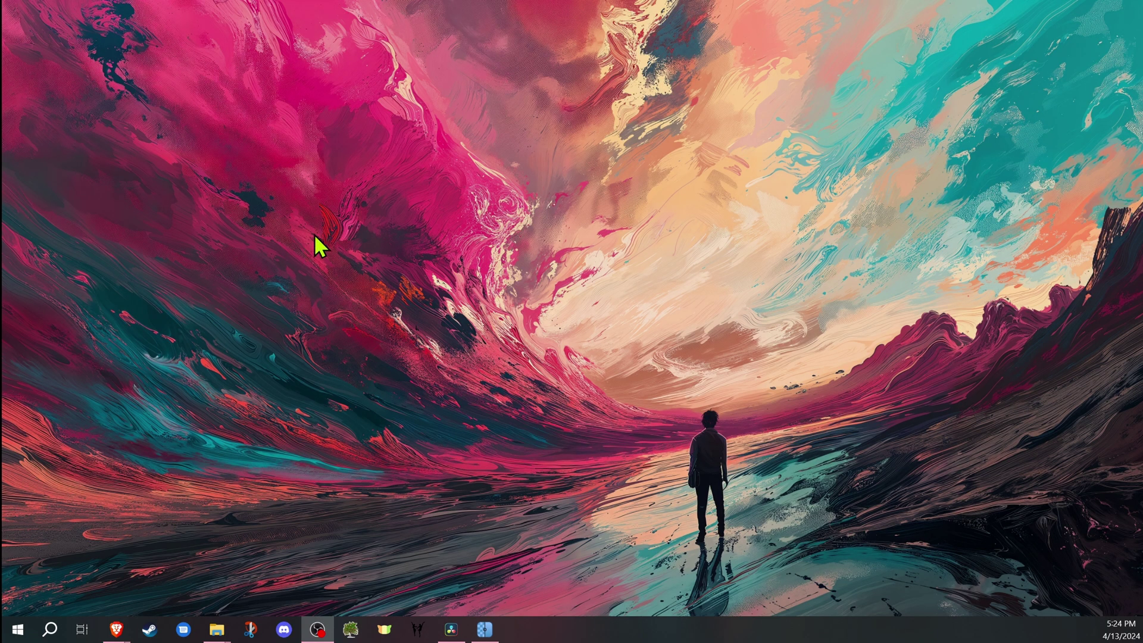
Step: Open Windows graphics settings and remove the existing Upscayl entry
right_click(314, 234)
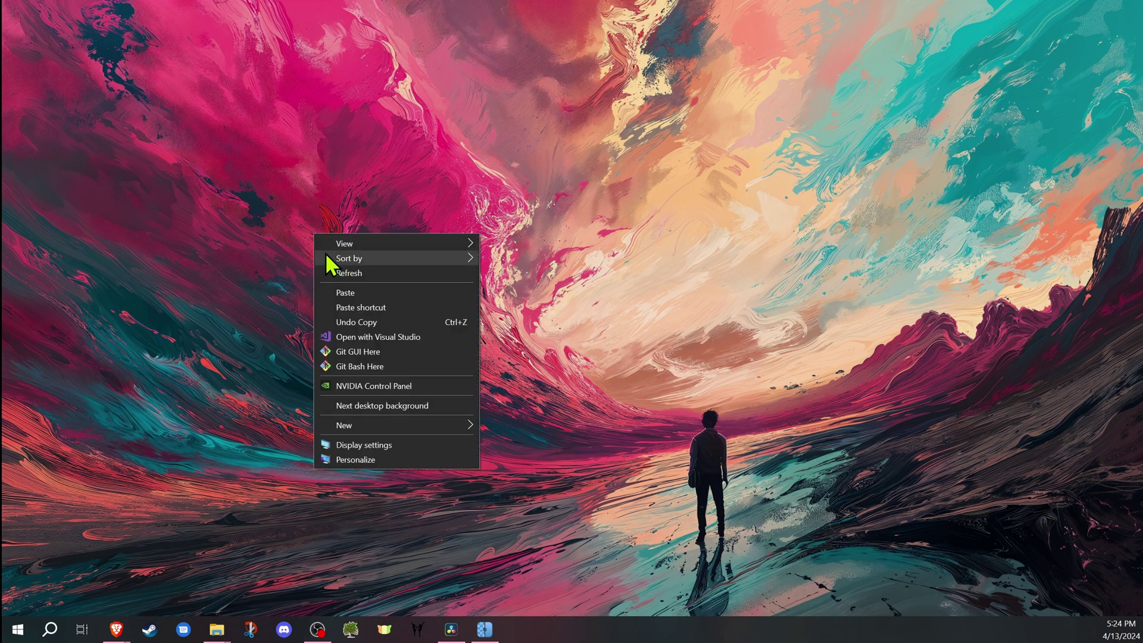
click(374, 446)
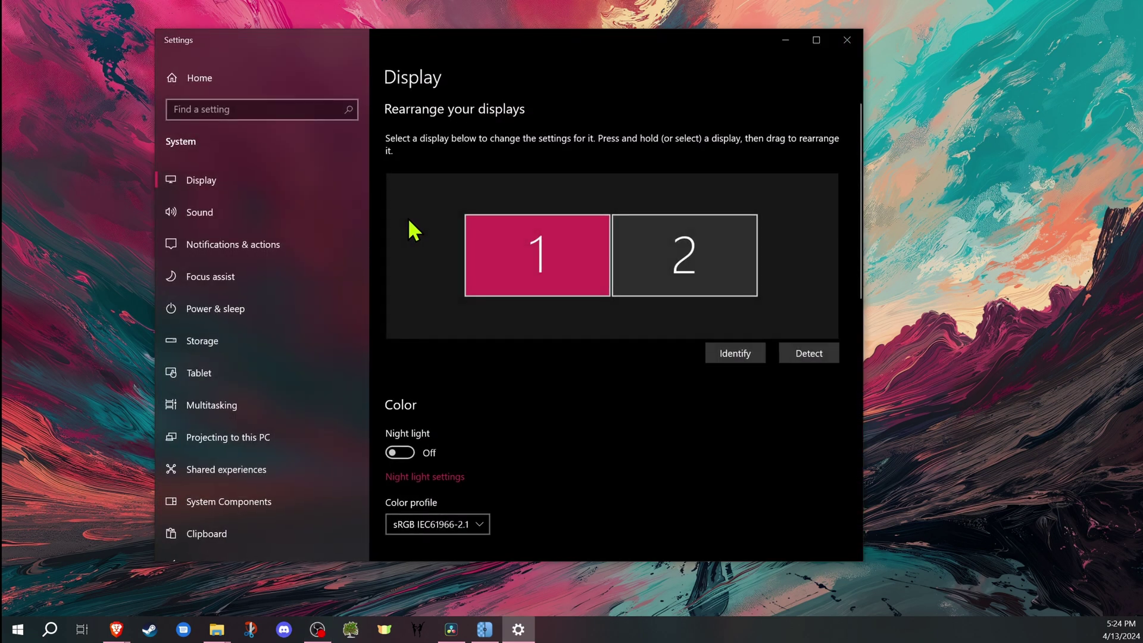
click(816, 40)
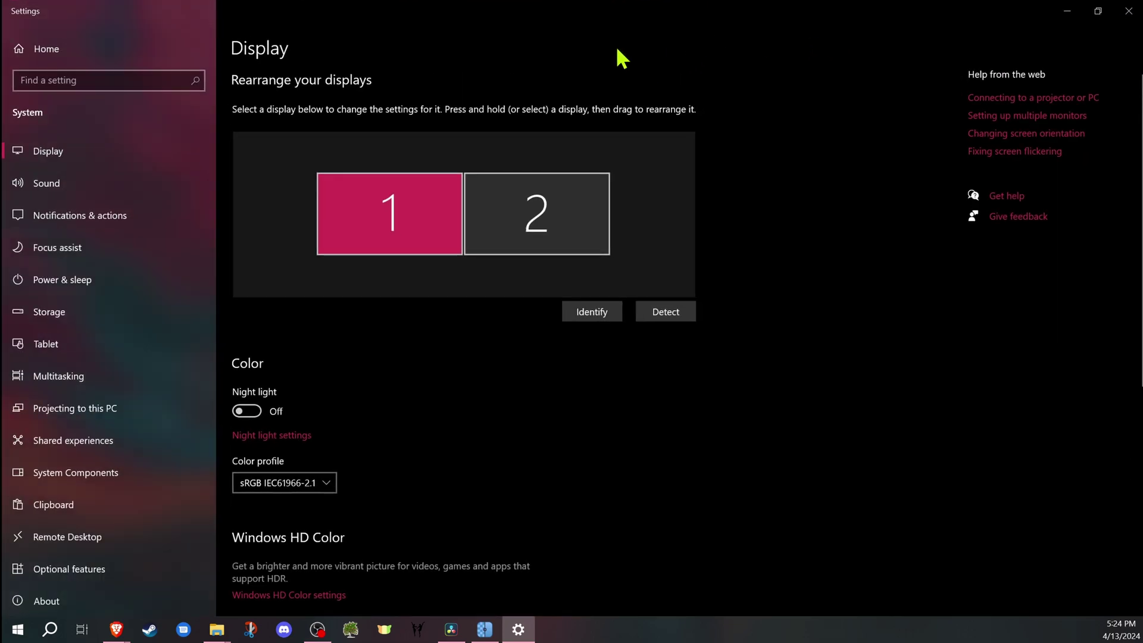
scroll(385, 324, down, 1)
scroll(404, 345, down, 4)
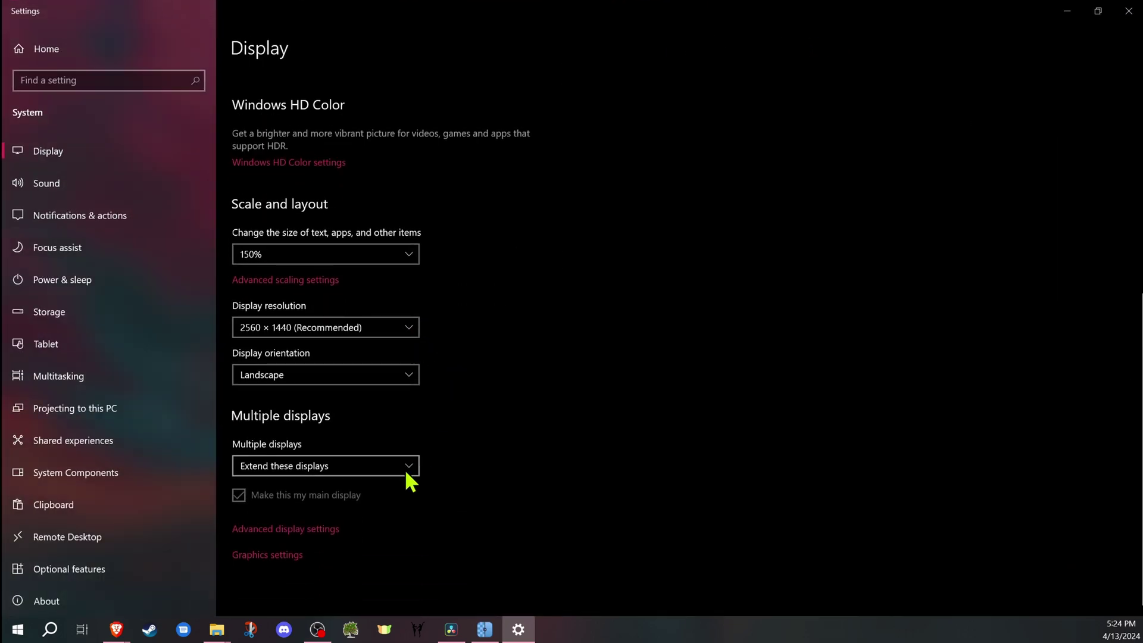
click(282, 558)
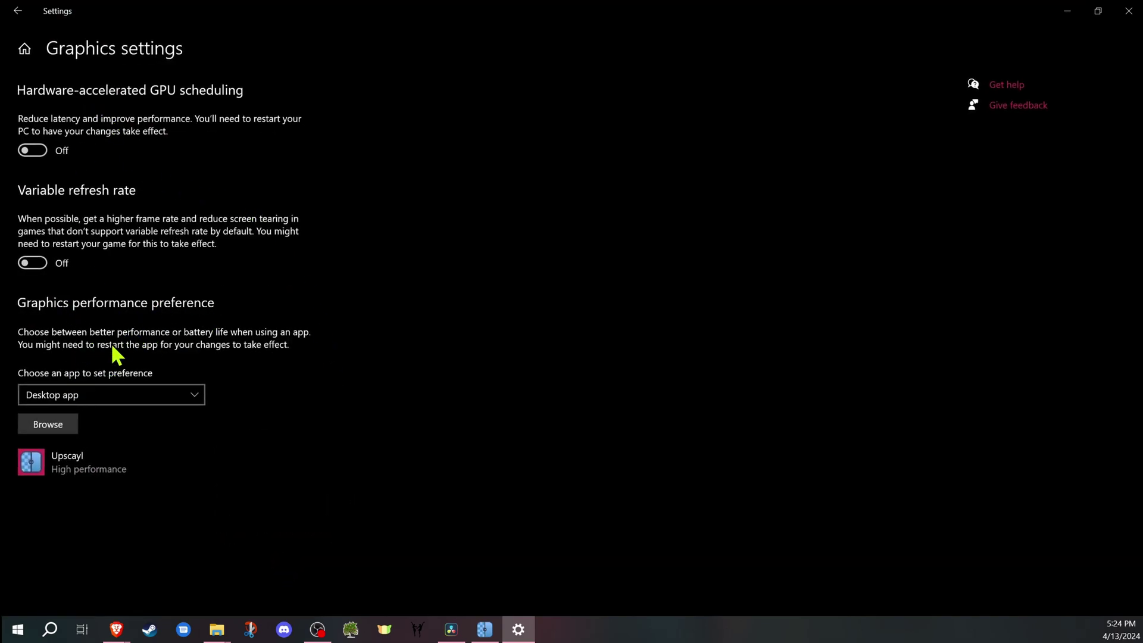
click(59, 480)
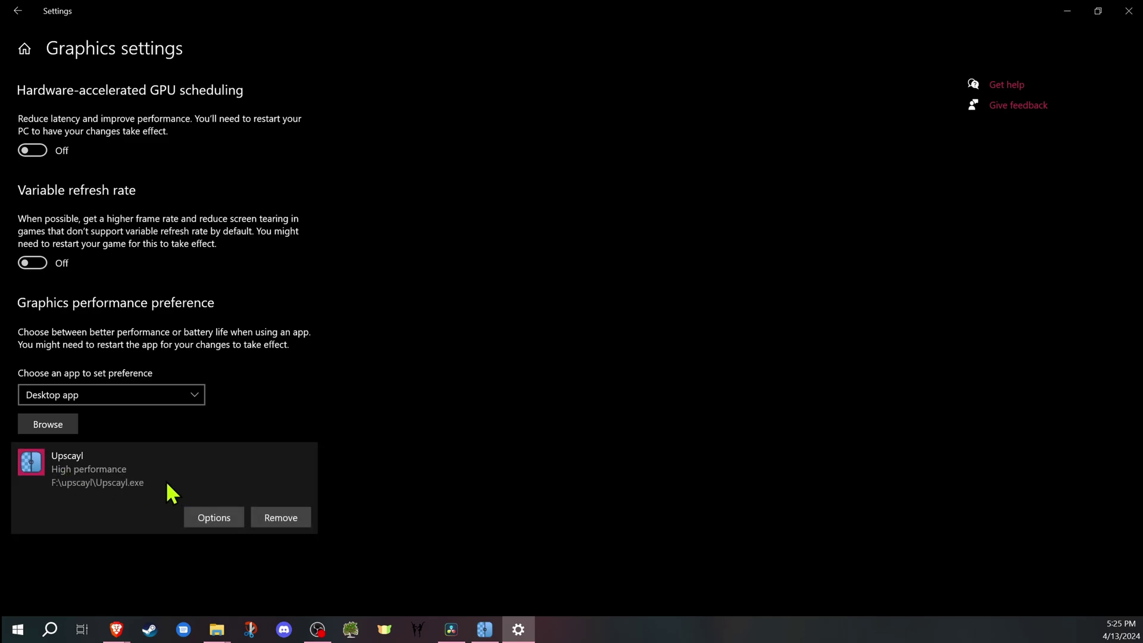
click(286, 517)
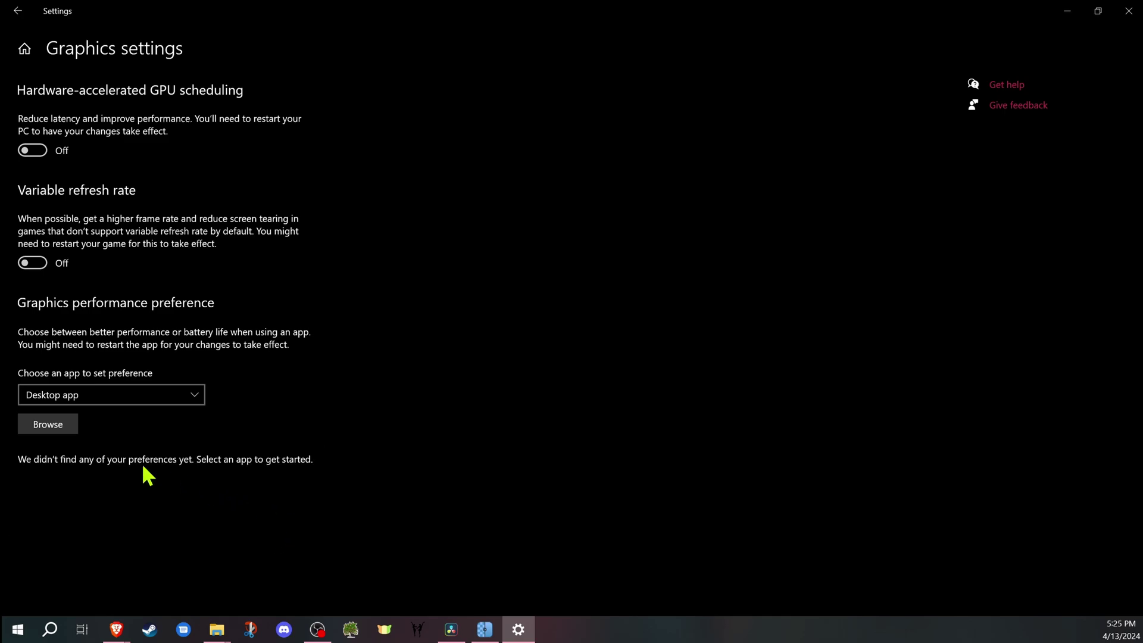
Step: Add F:\upscayl\Upscayl.exe back with the High performance preference saved
click(56, 421)
drag(226, 17, 417, 123)
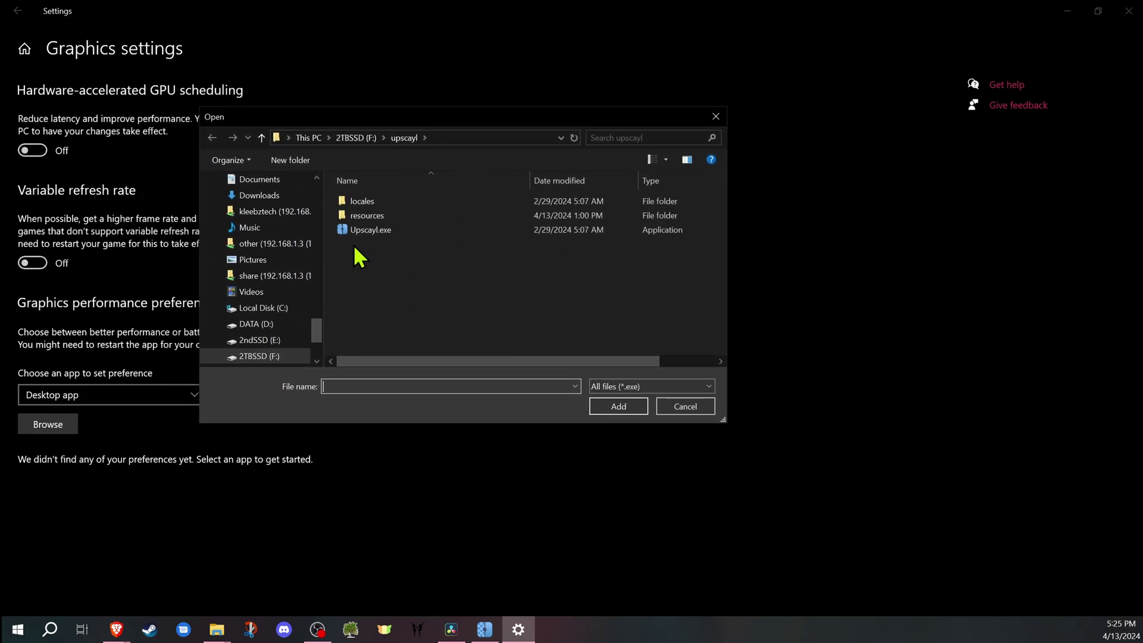
click(387, 231)
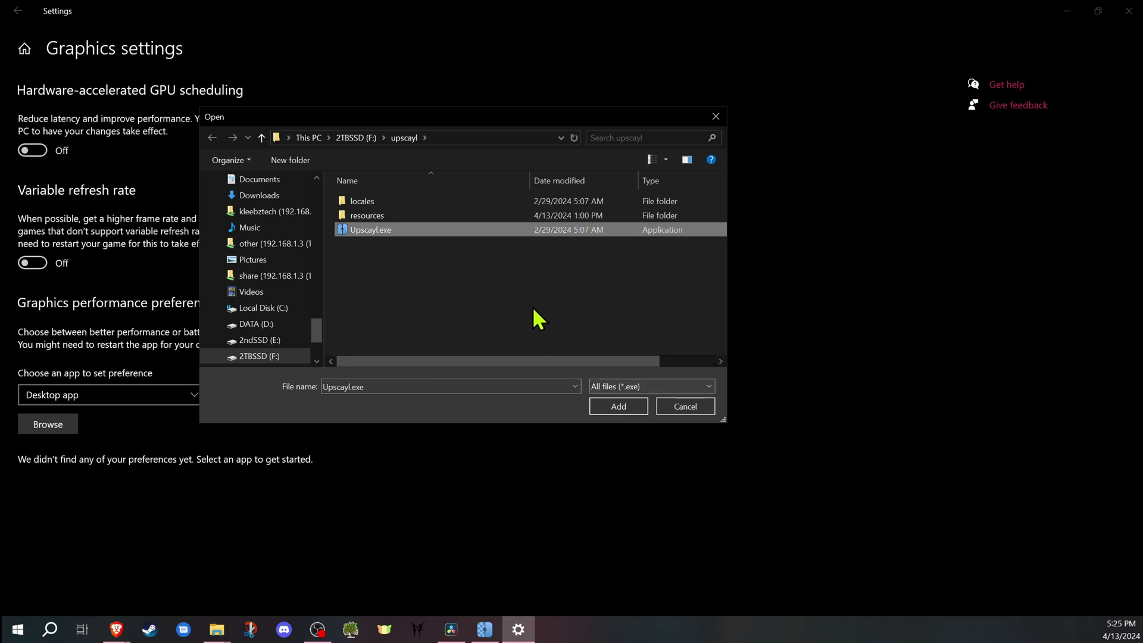
click(628, 404)
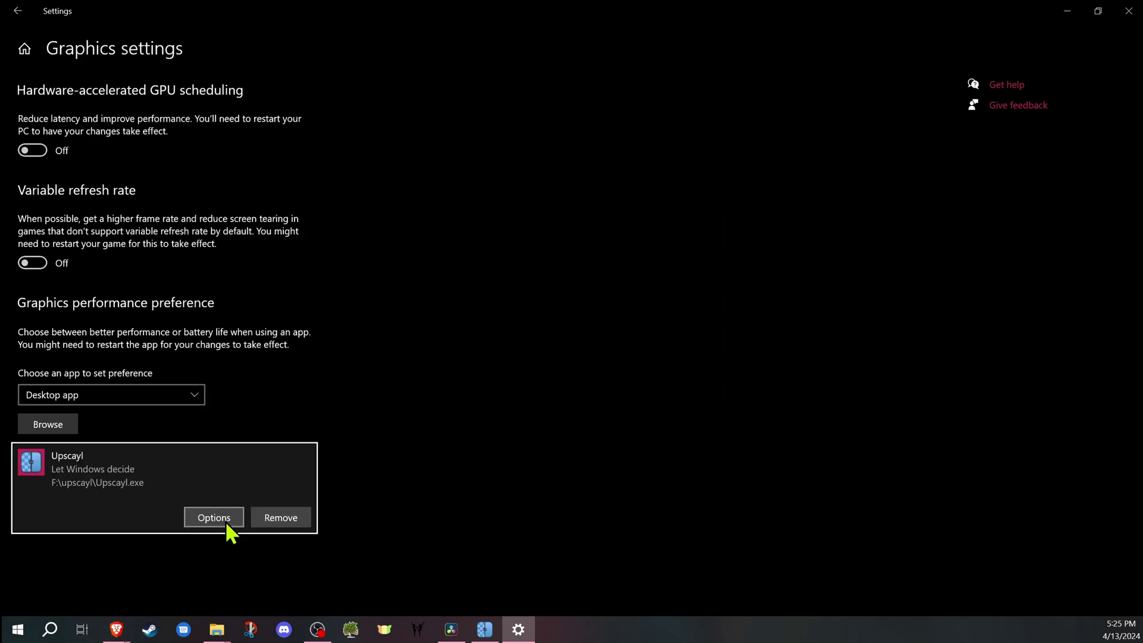
click(213, 517)
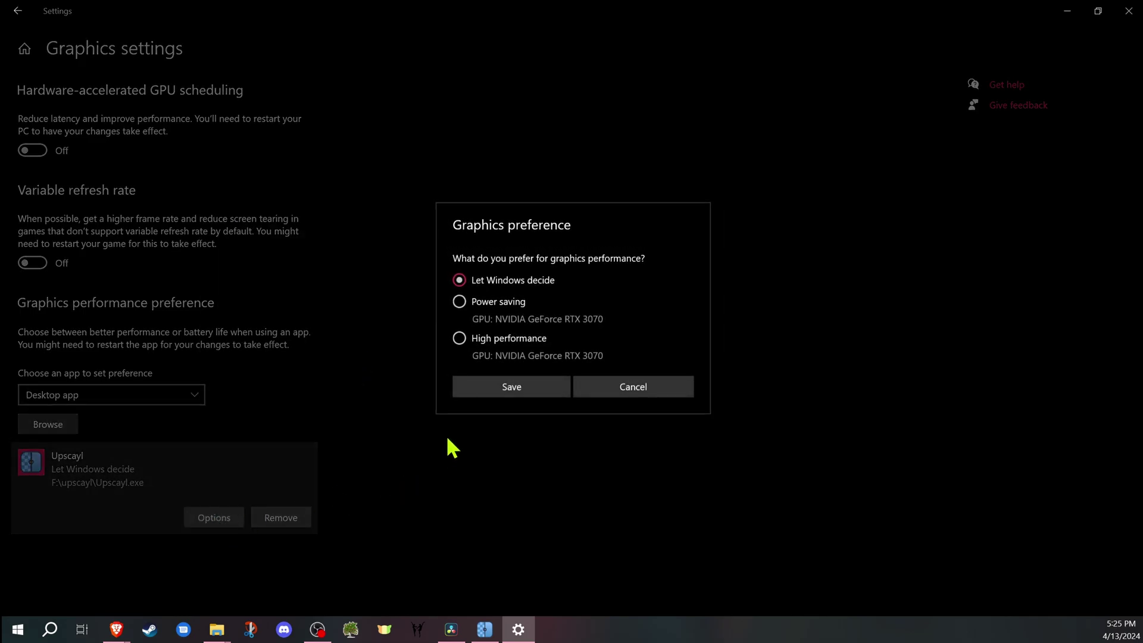
click(459, 339)
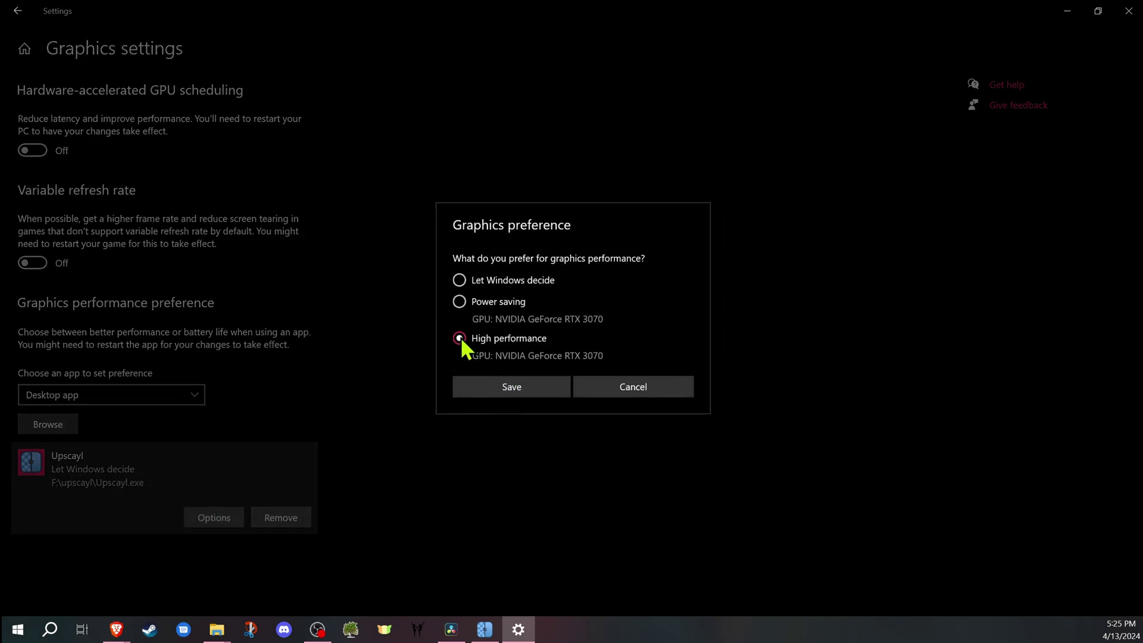
click(530, 386)
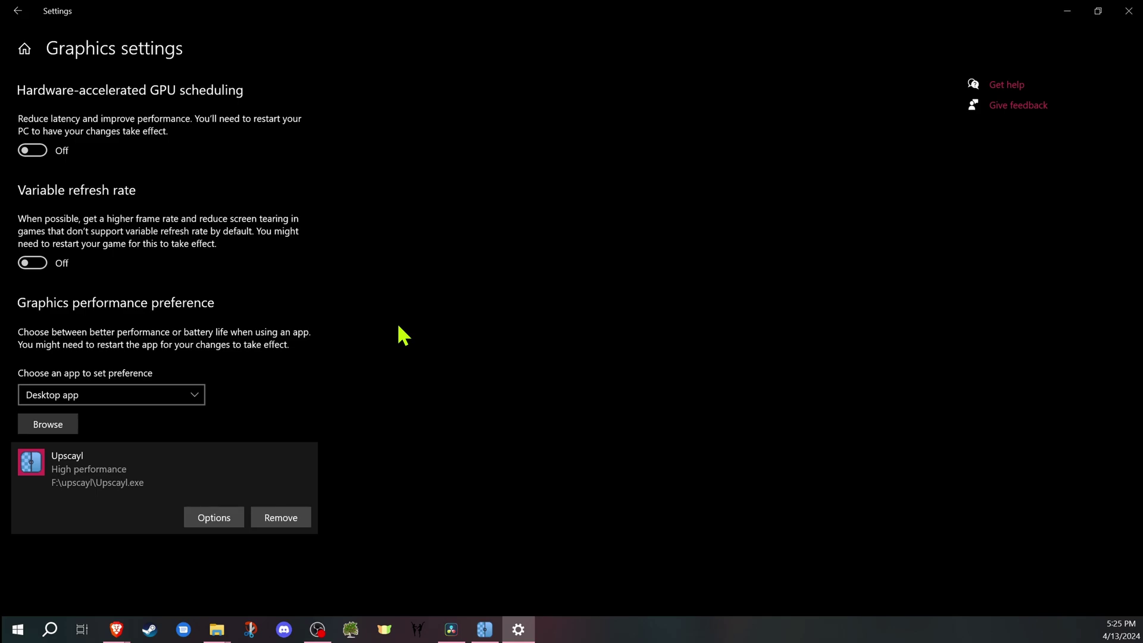
Step: Close Settings and open the Custom Models Repository from the wiki guide's Custom Models section
click(1129, 11)
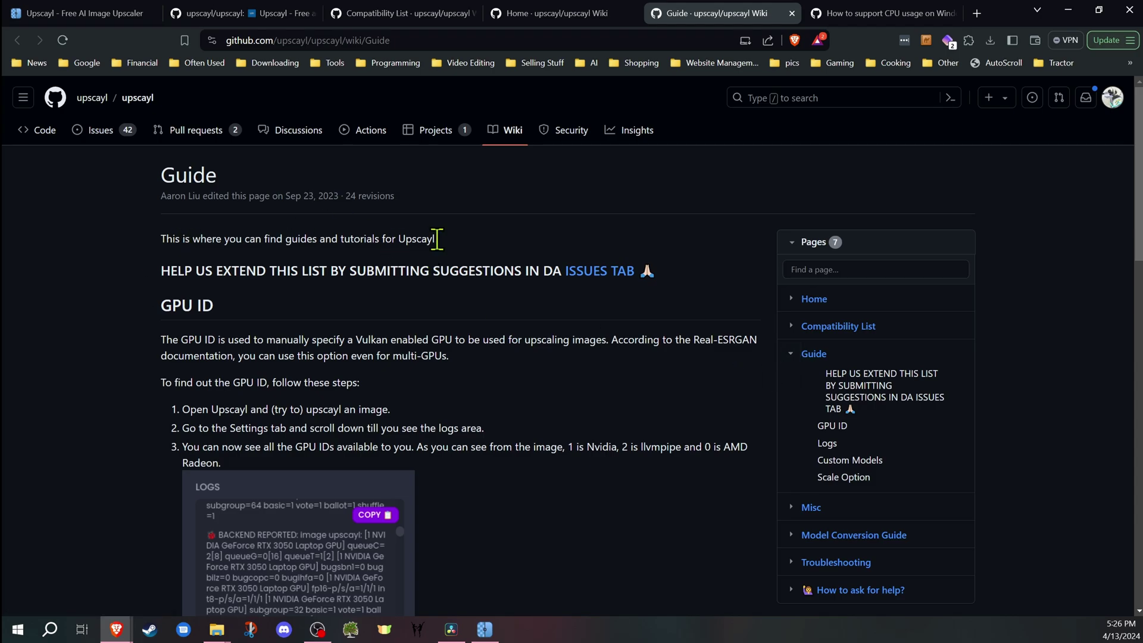
click(850, 461)
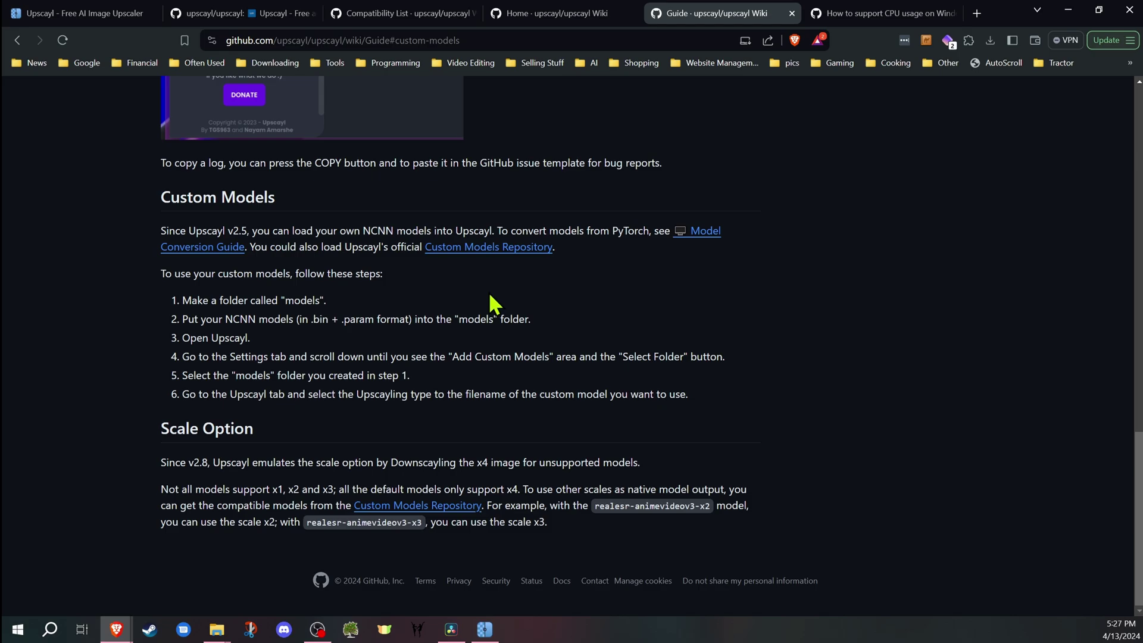
click(475, 253)
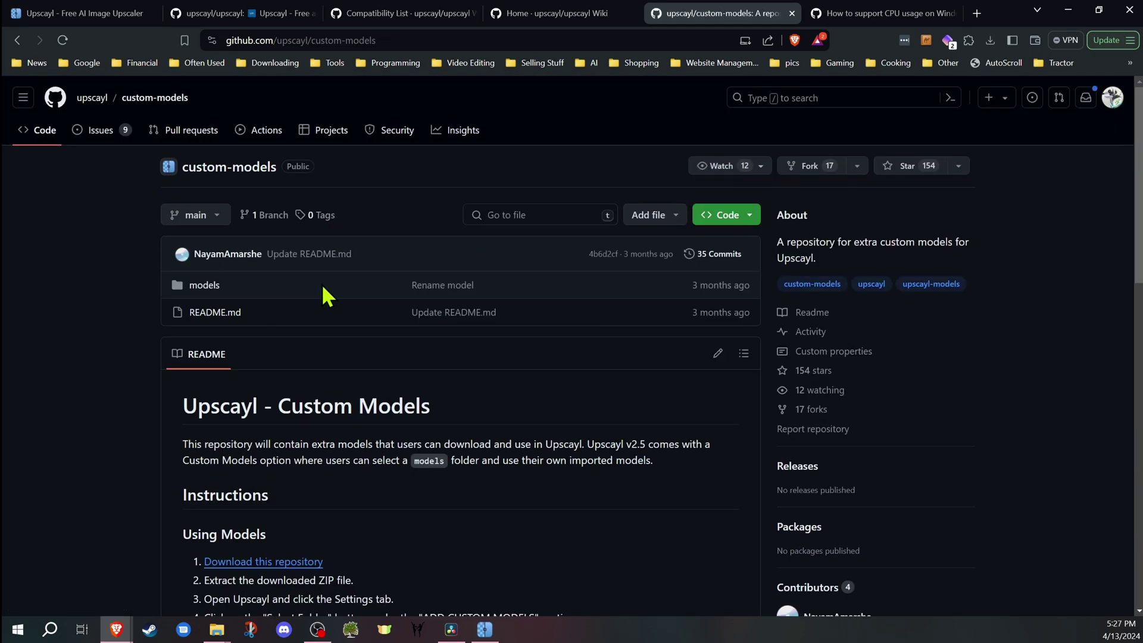
scroll(126, 287, down, 3)
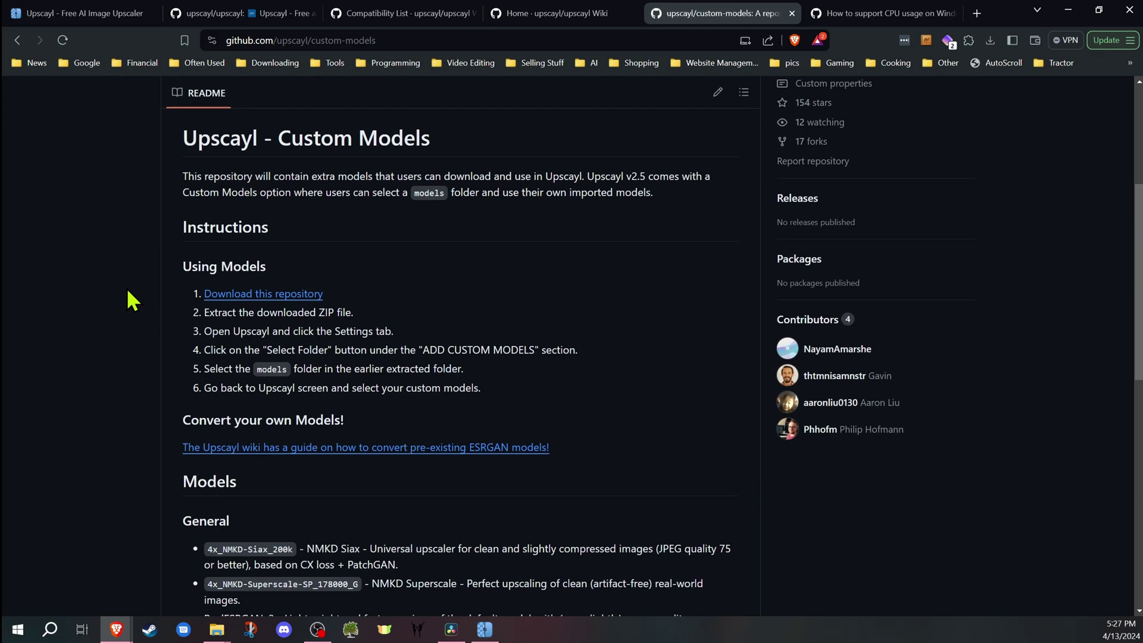
Step: Download the repository, saving custom-models-main.zip into the upscayl folder
click(295, 294)
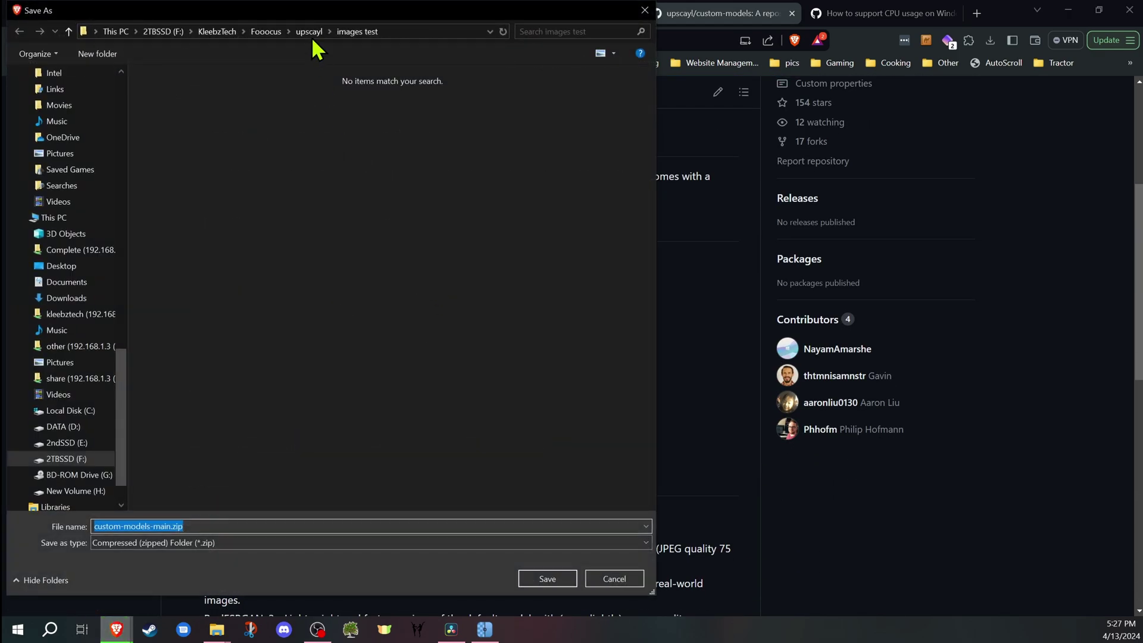
drag(324, 14, 471, 18)
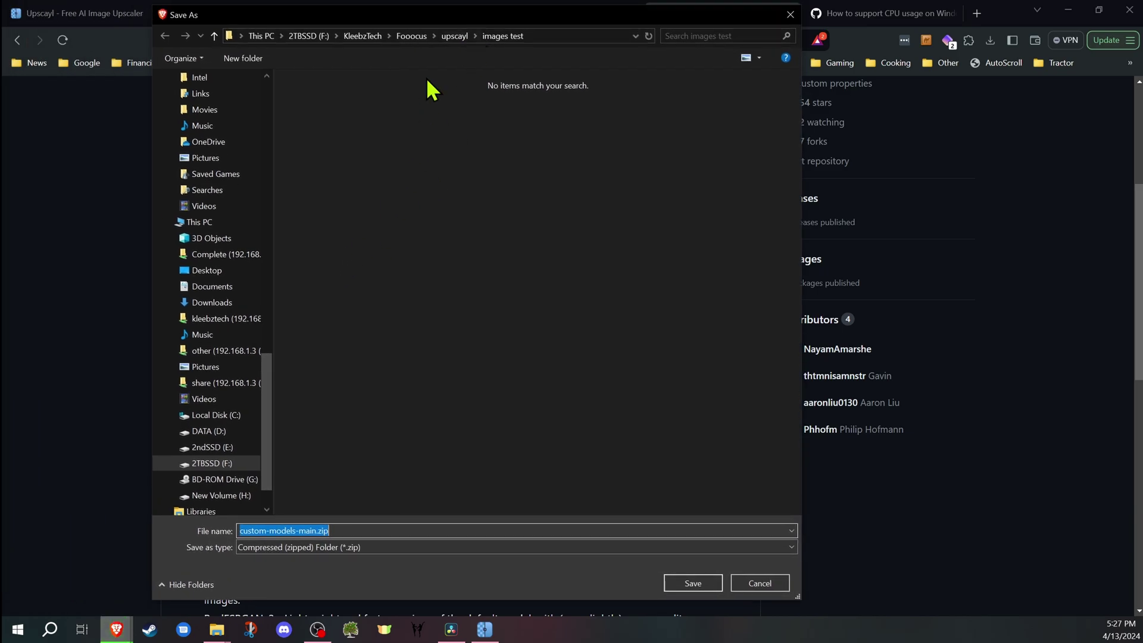
click(457, 37)
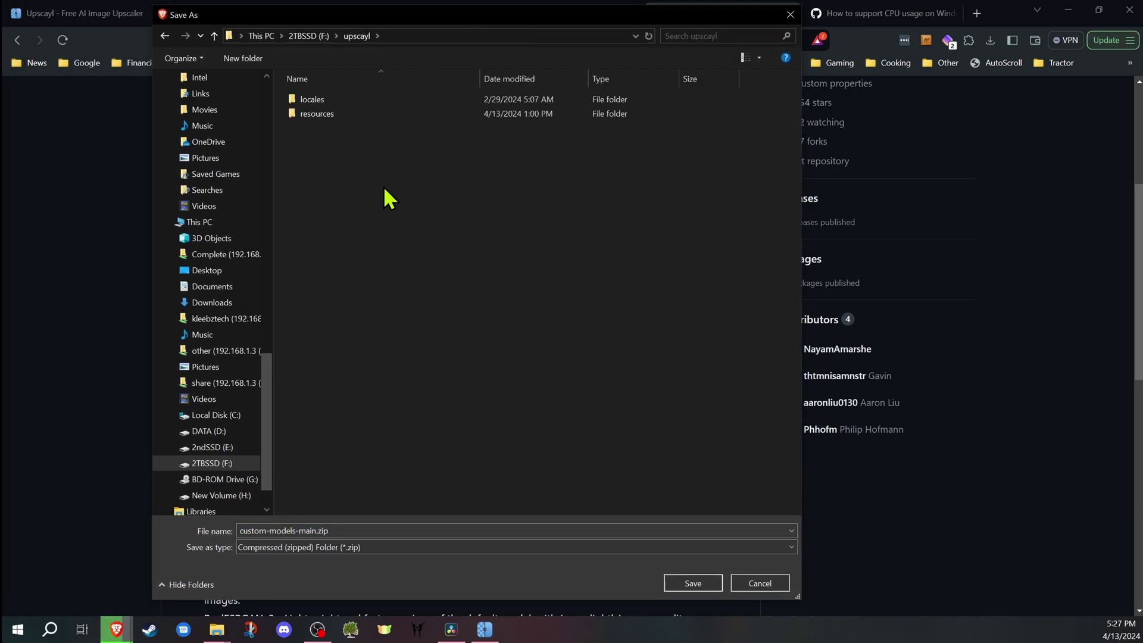
click(694, 582)
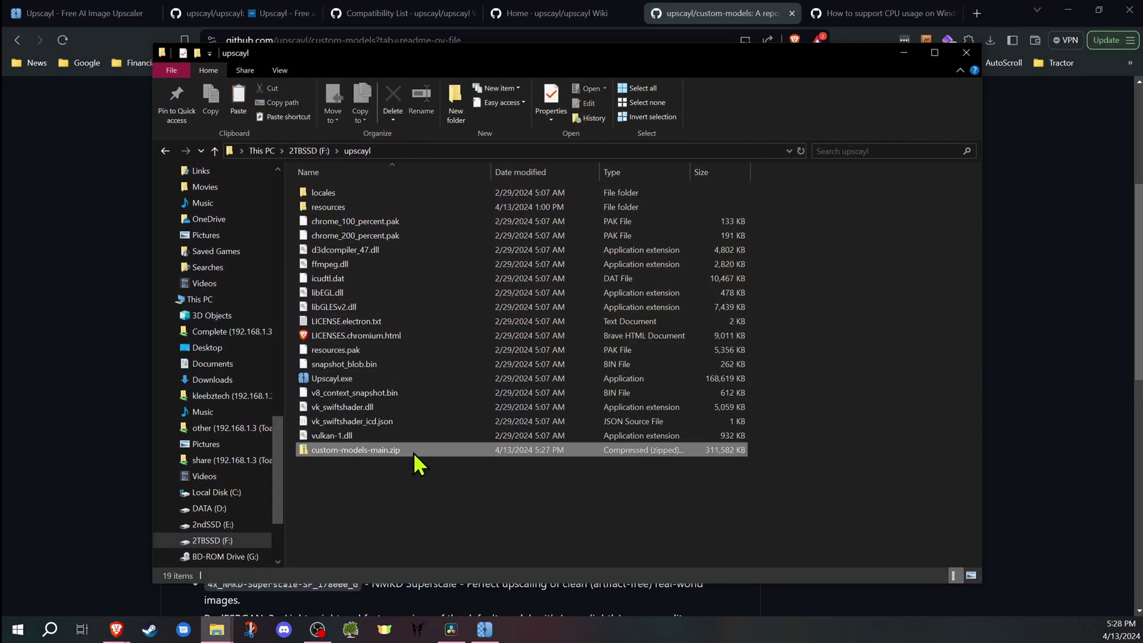
Step: Extract custom-models-main.zip into the upscayl folder
click(414, 452)
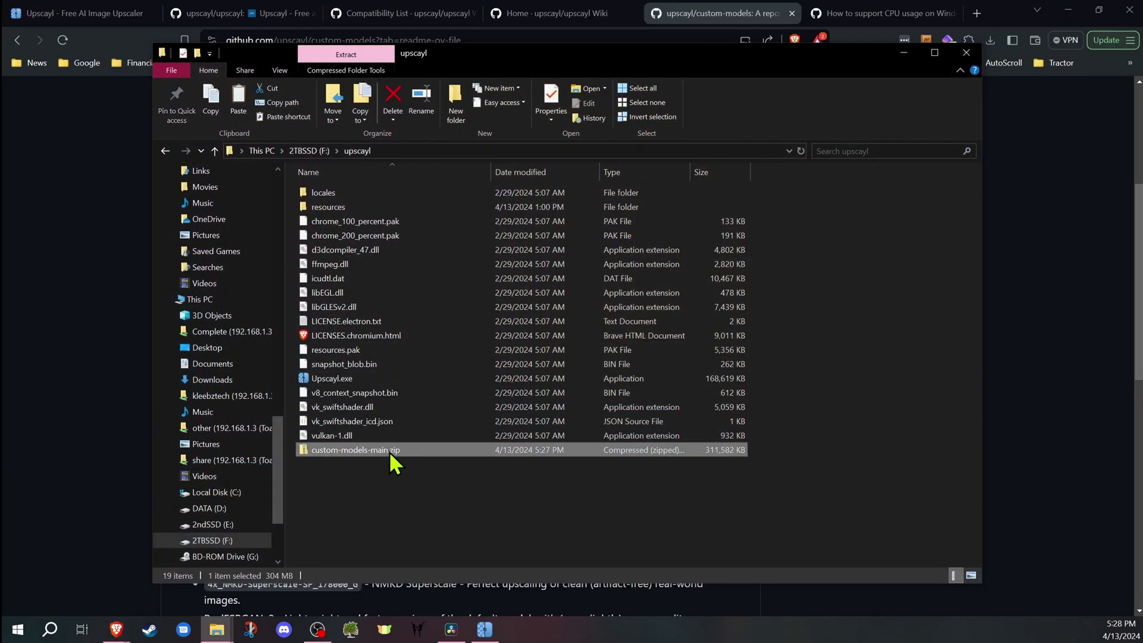
right_click(388, 451)
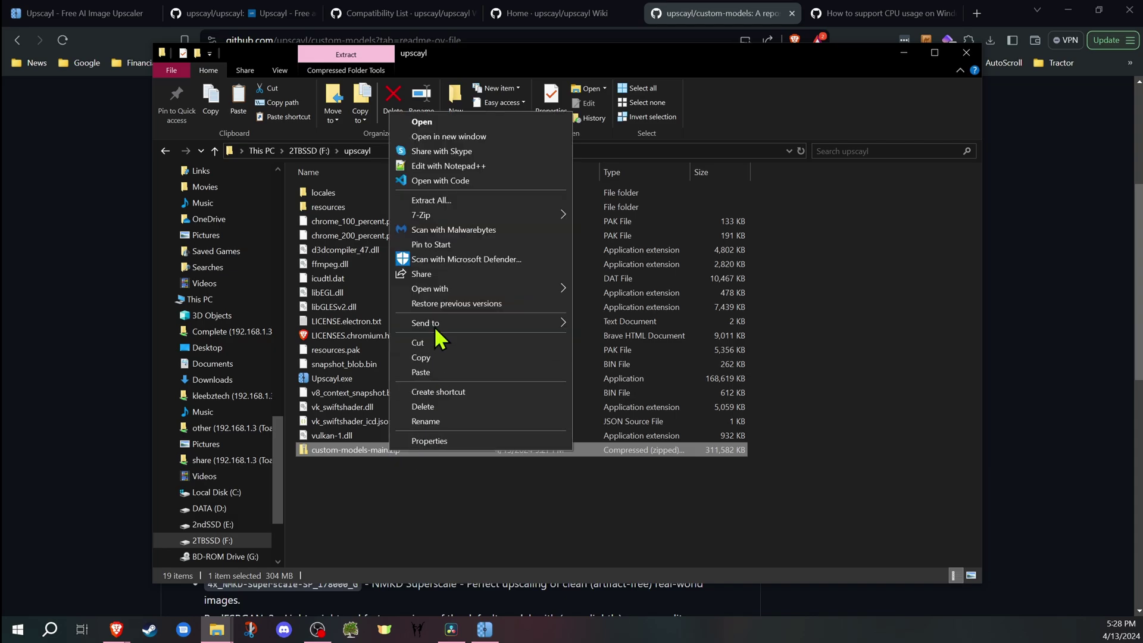
click(448, 200)
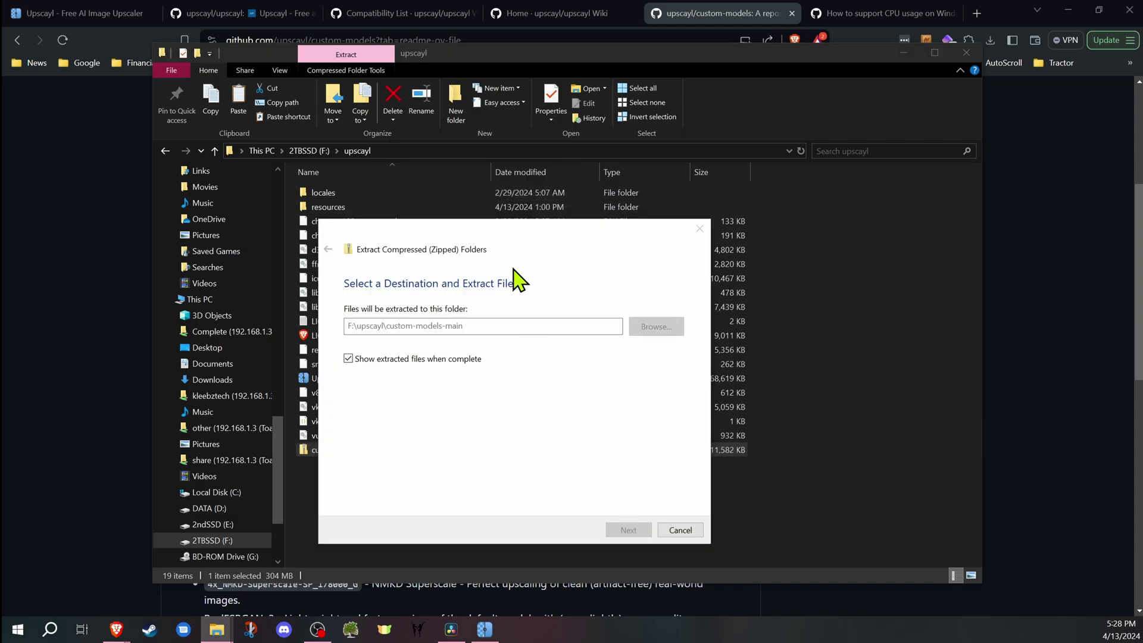
Step: Delete the zip archive and open the inner custom-models-main folder
right_click(399, 263)
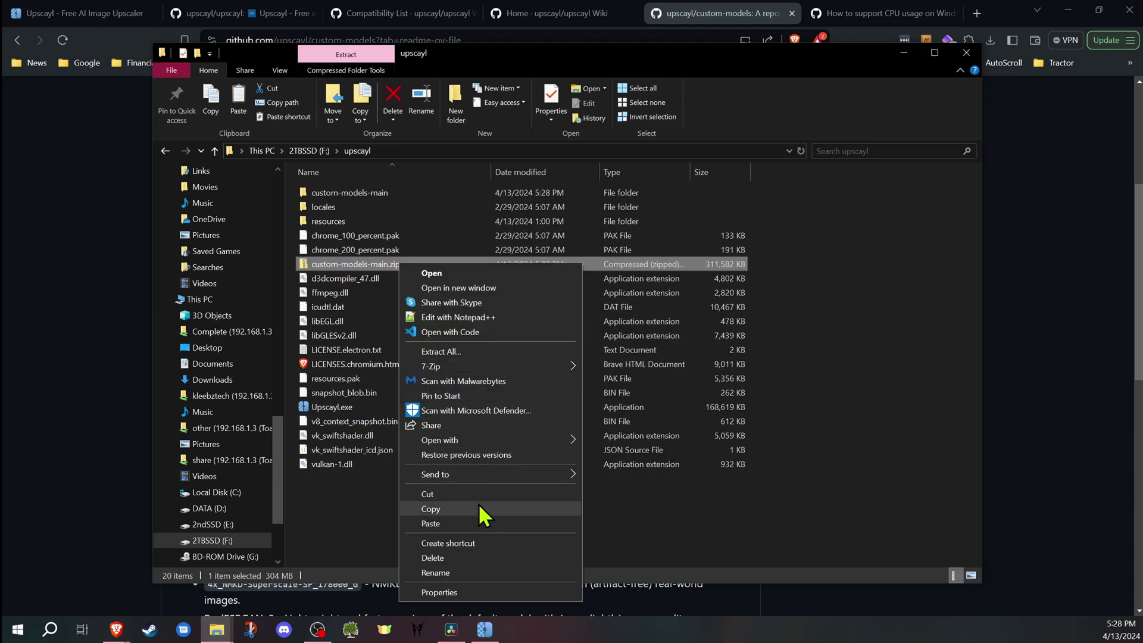
click(471, 561)
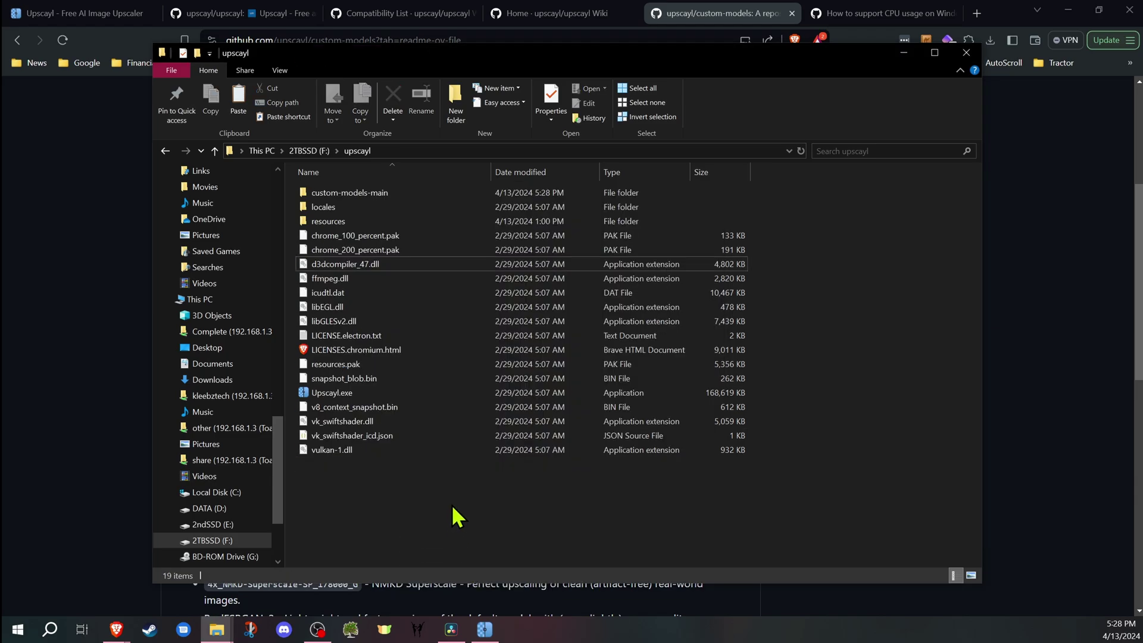
double_click(362, 191)
double_click(367, 191)
key(alt+Tab)
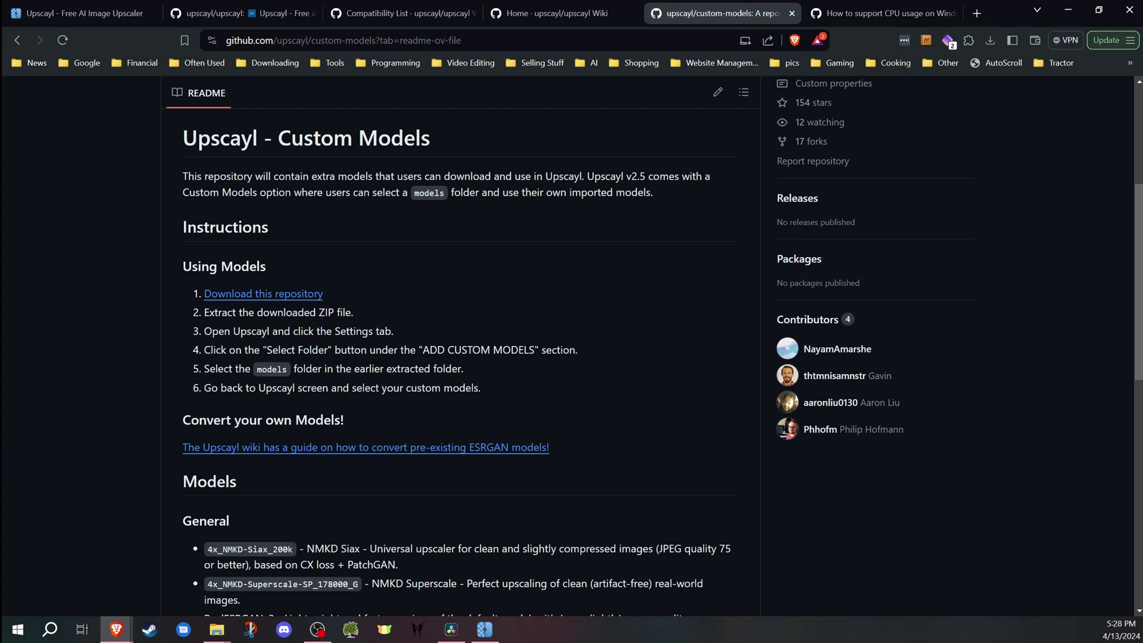
Step: Point Upscayl's custom models at F:\upscayl\custom-models-main\custom-models-main\models
key(alt+Tab)
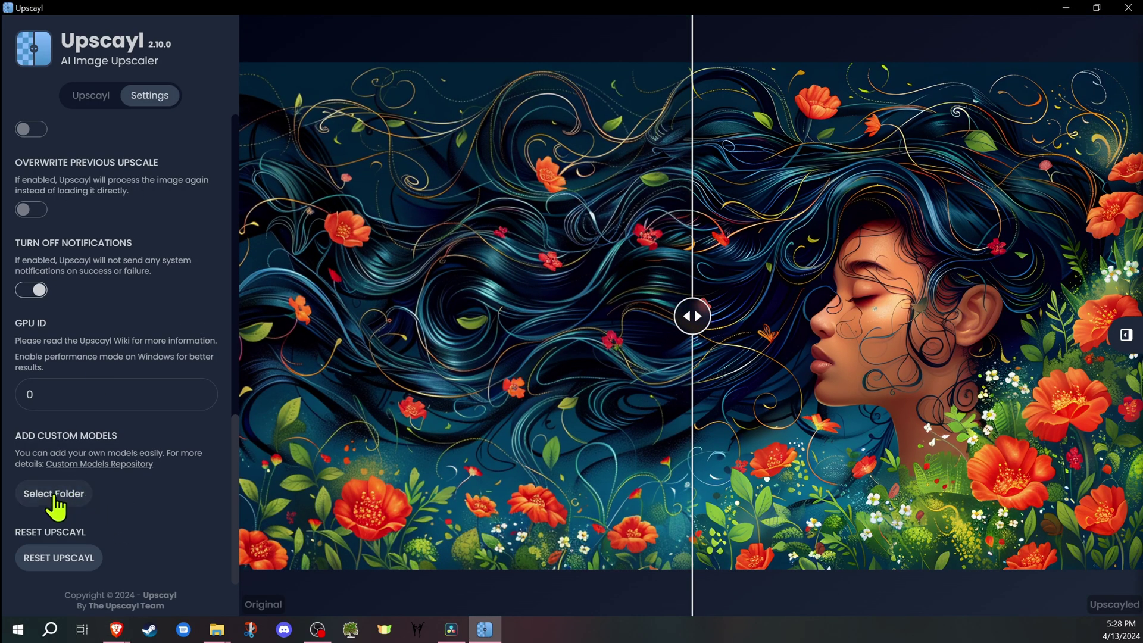
click(54, 498)
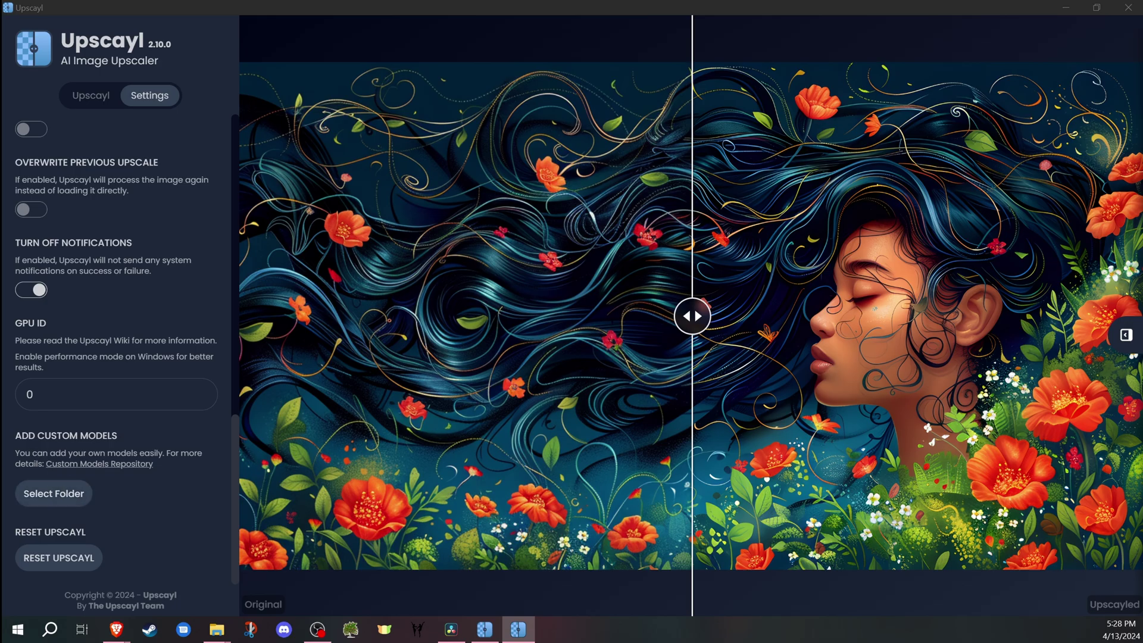
double_click(399, 287)
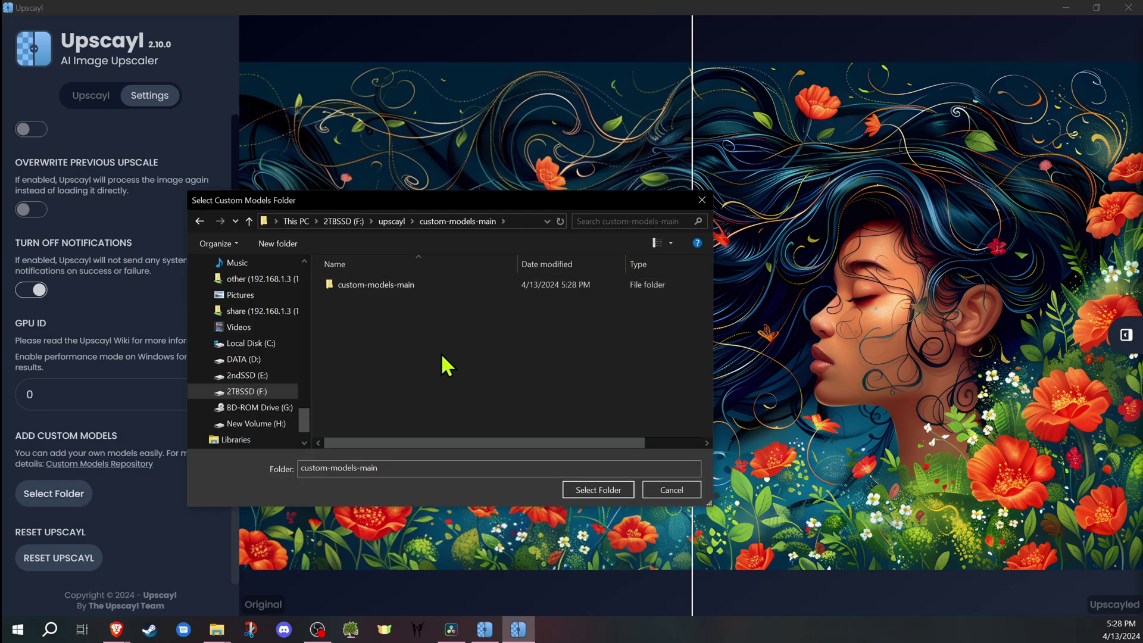
double_click(416, 286)
click(598, 489)
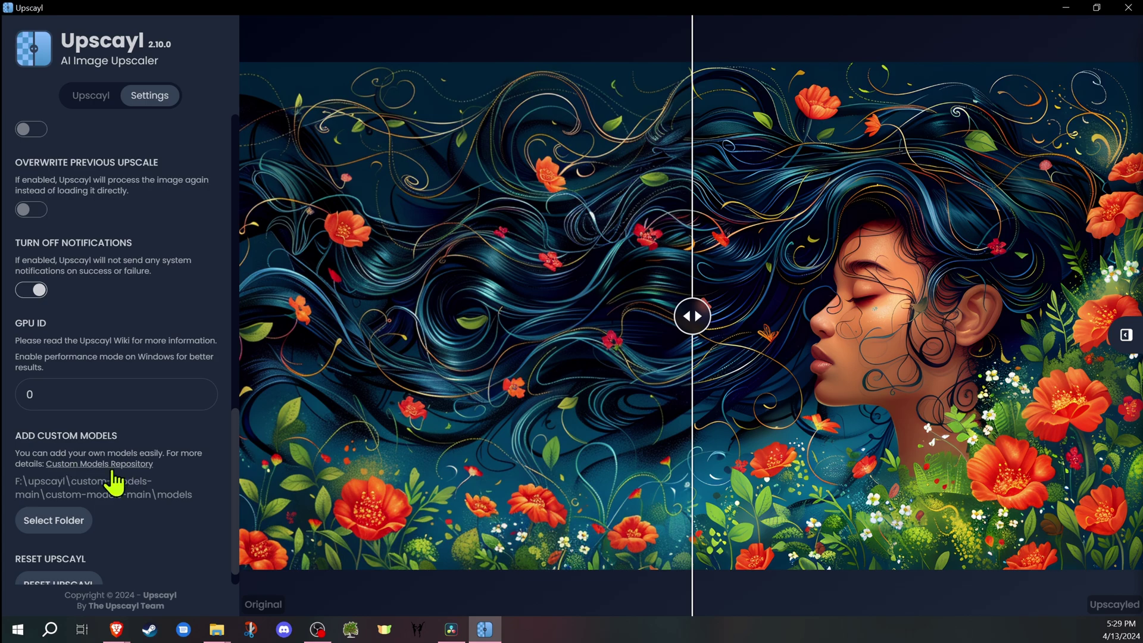
scroll(124, 478, down, 1)
scroll(122, 487, down, 1)
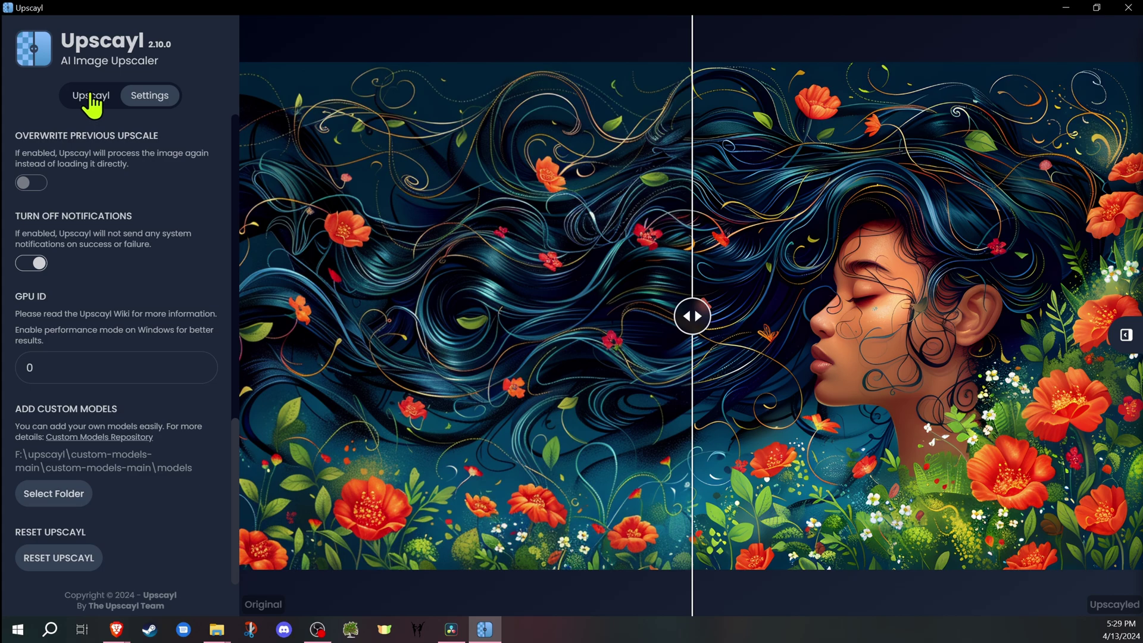
click(92, 99)
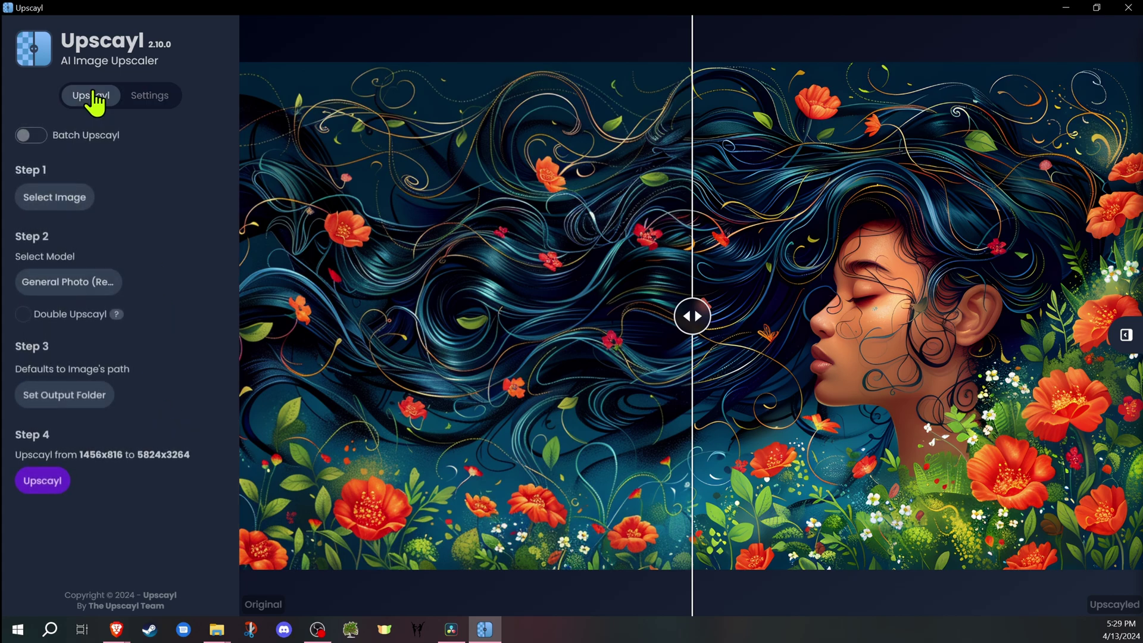
click(156, 290)
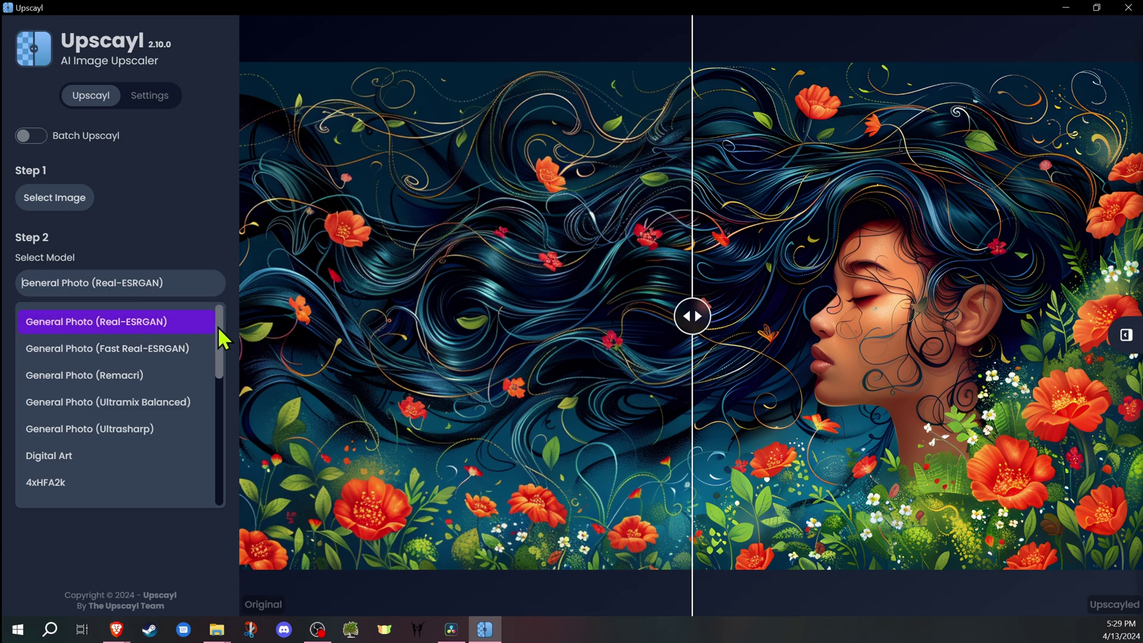
drag(218, 325, 226, 457)
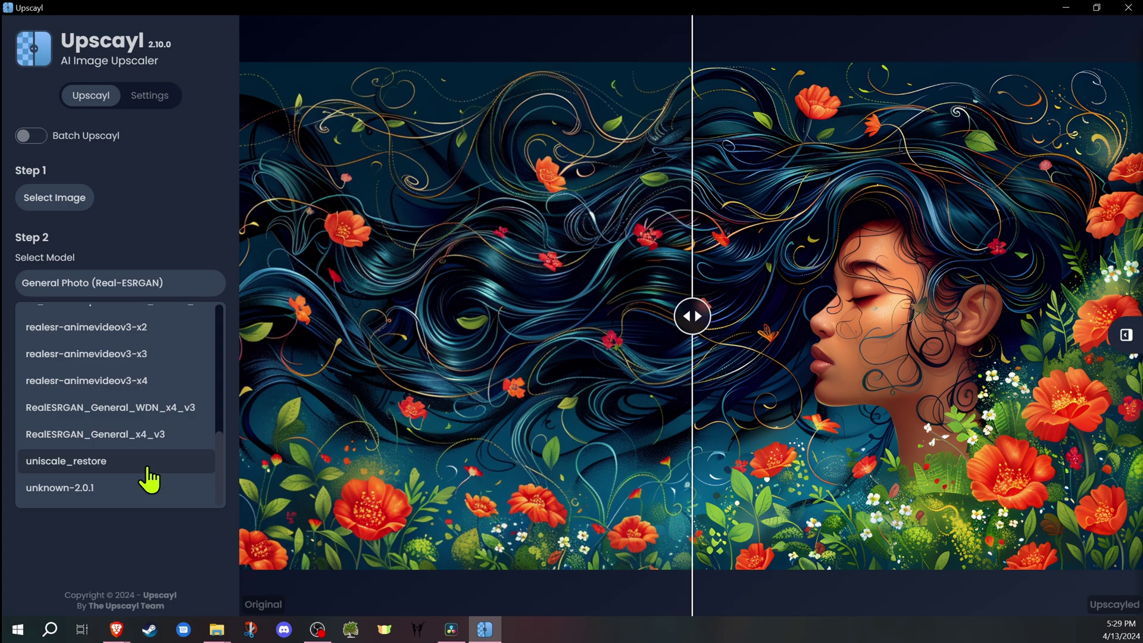
scroll(152, 466, up, 1)
scroll(154, 466, up, 5)
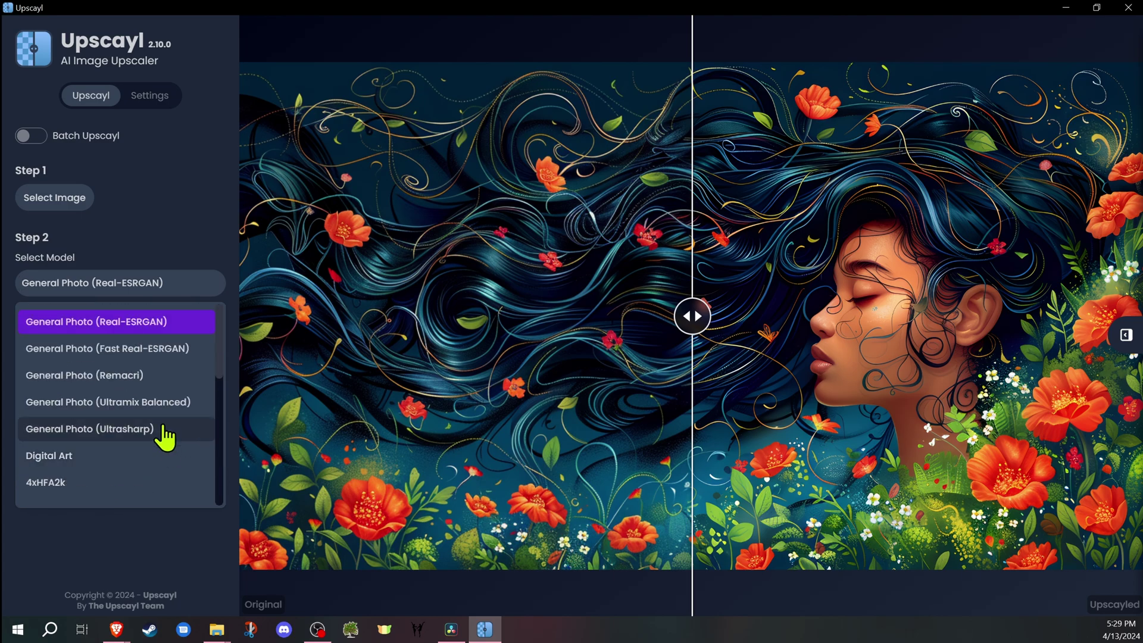
click(189, 174)
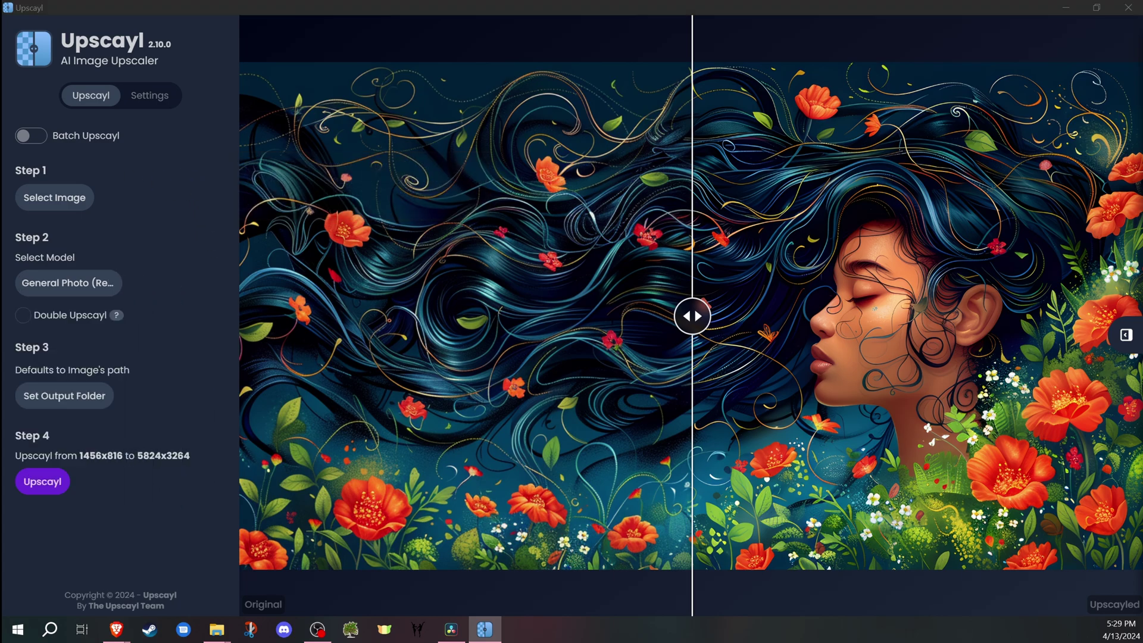
scroll(148, 340, up, 1)
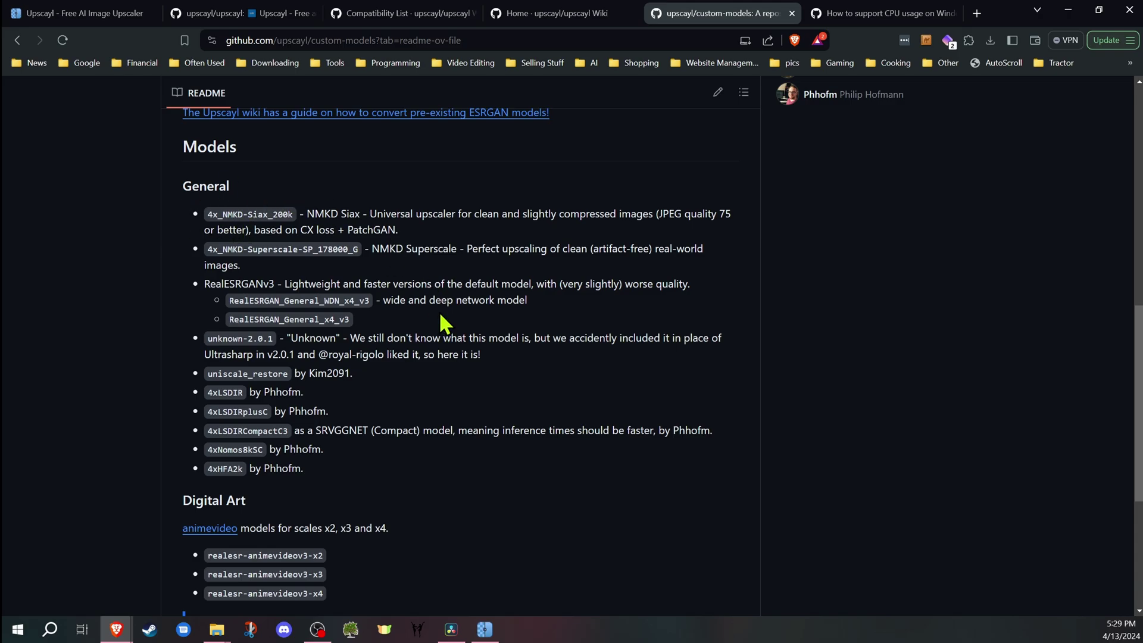
scroll(439, 312, down, 2)
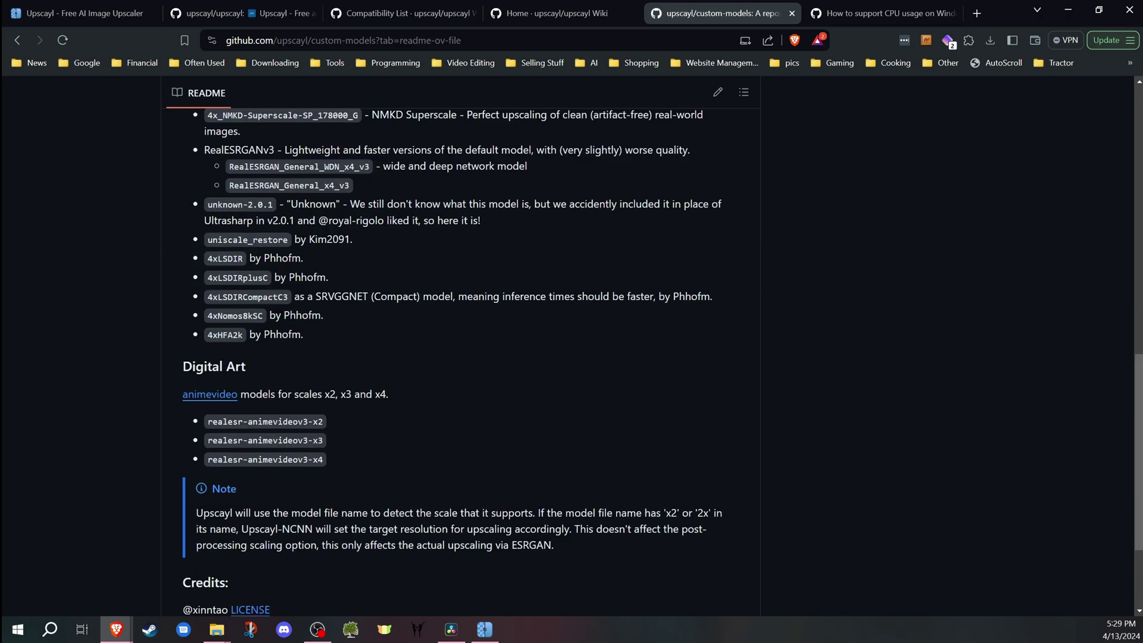
Step: Select the 4xLSDIRplusC model entry in the custom-models README
triple_click(134, 278)
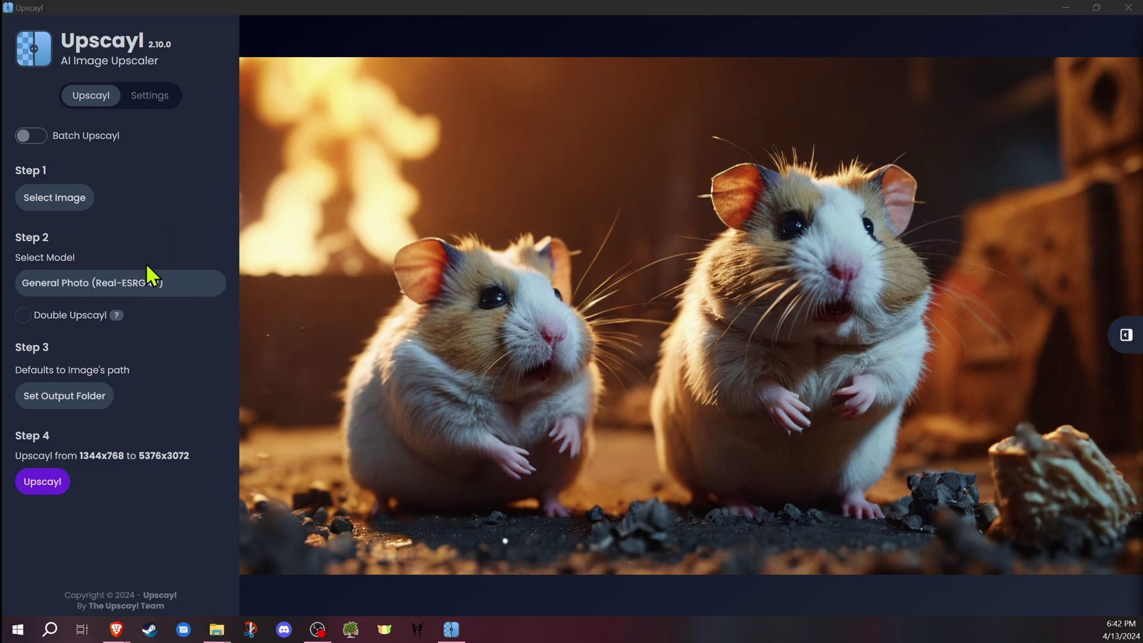
Step: Upscale the hamster with General Photo, then with Digital Art, and open the output folder
click(41, 485)
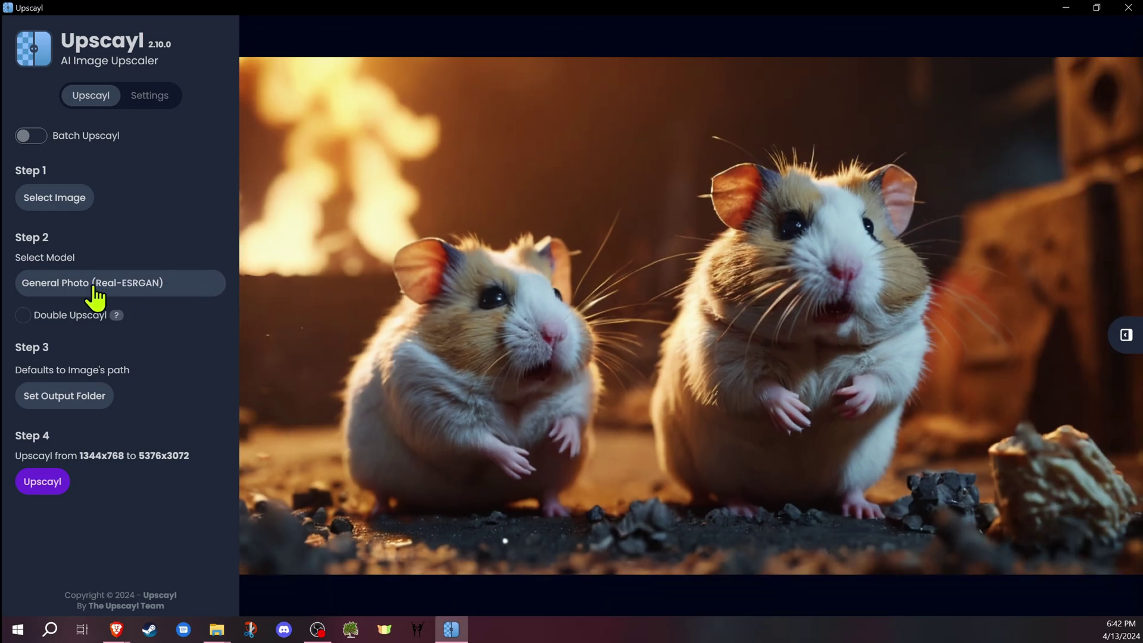
click(93, 284)
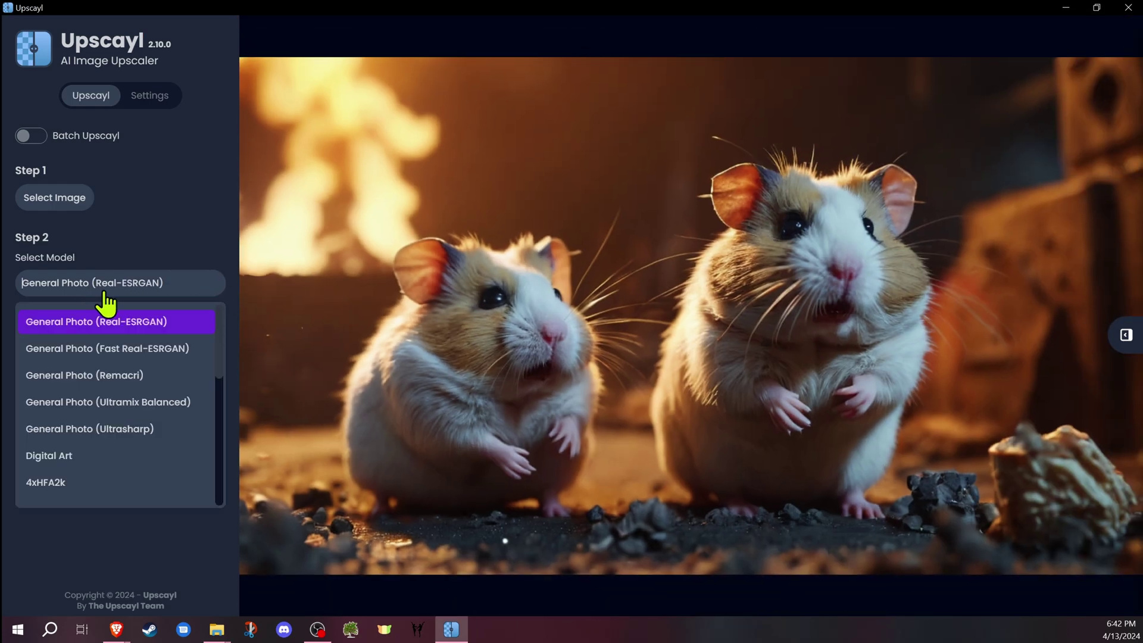
click(82, 456)
click(40, 486)
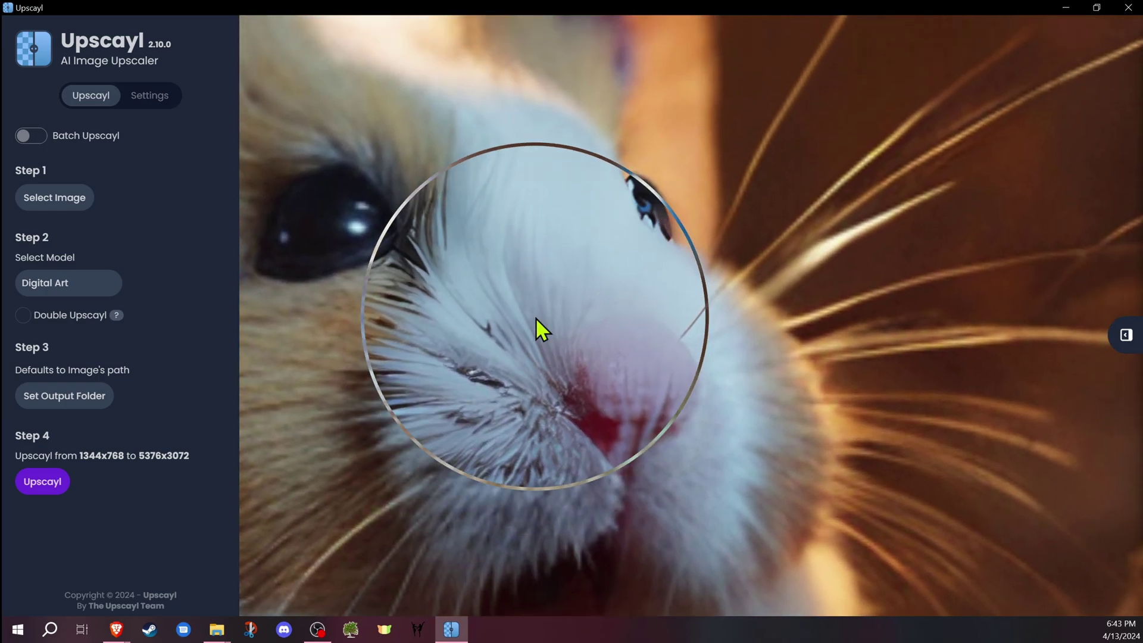
click(216, 629)
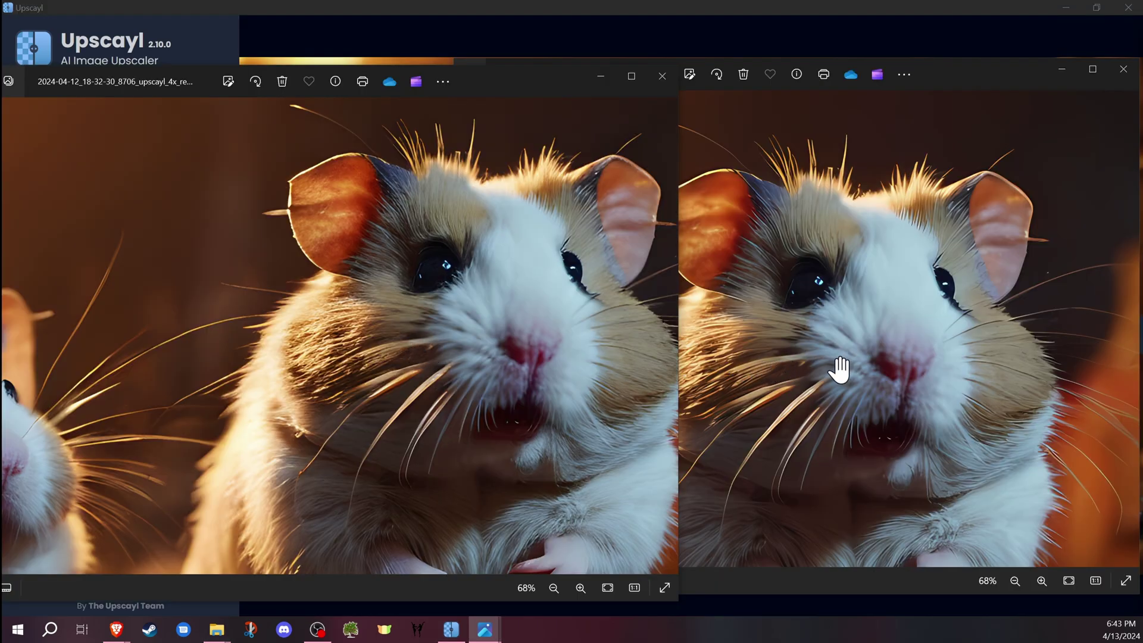
scroll(405, 318, down, 2)
scroll(758, 351, down, 1)
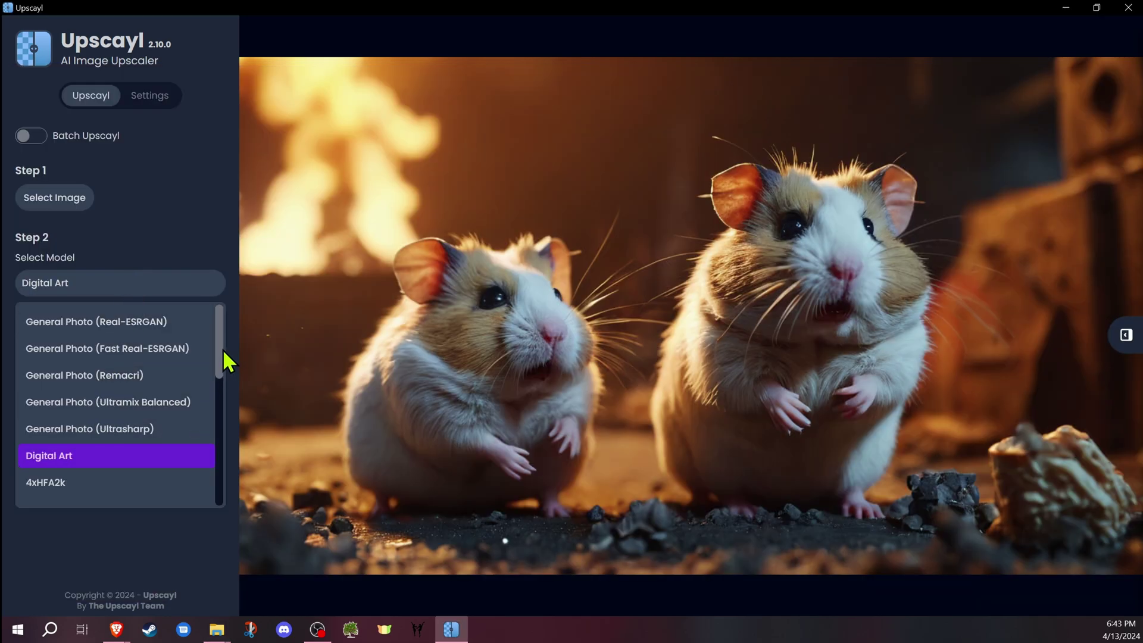
mouse_move(222, 350)
mouse_down()
mouse_move(218, 432)
mouse_move(216, 304)
mouse_up()
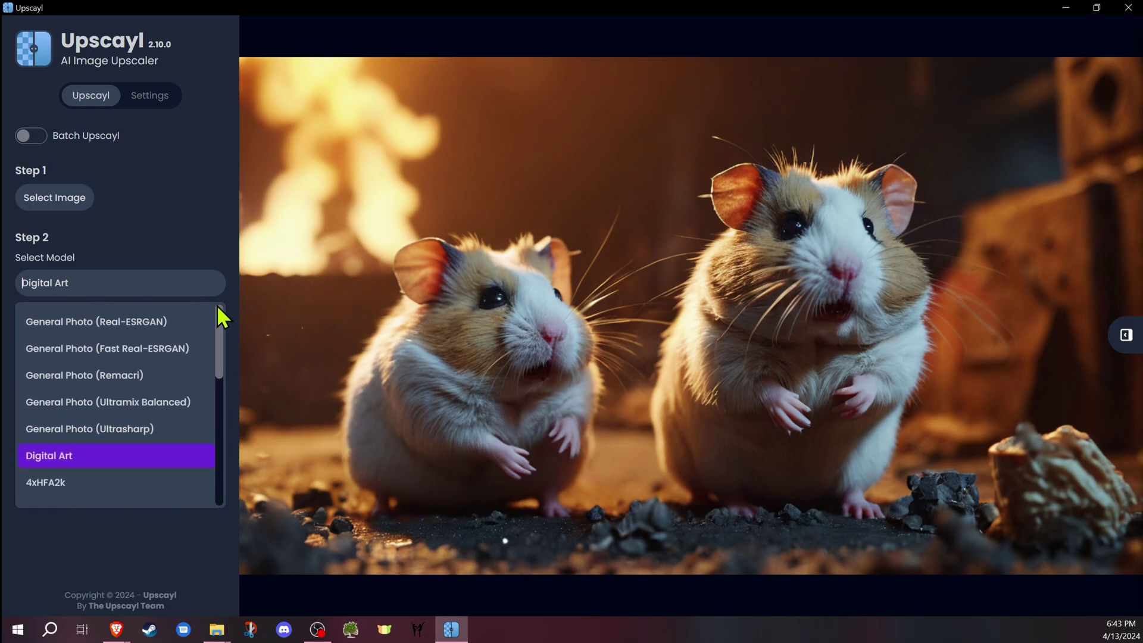
Step: Close the model list keeping Digital Art, and maximize the chainsaw photo in Photos
click(138, 324)
click(171, 213)
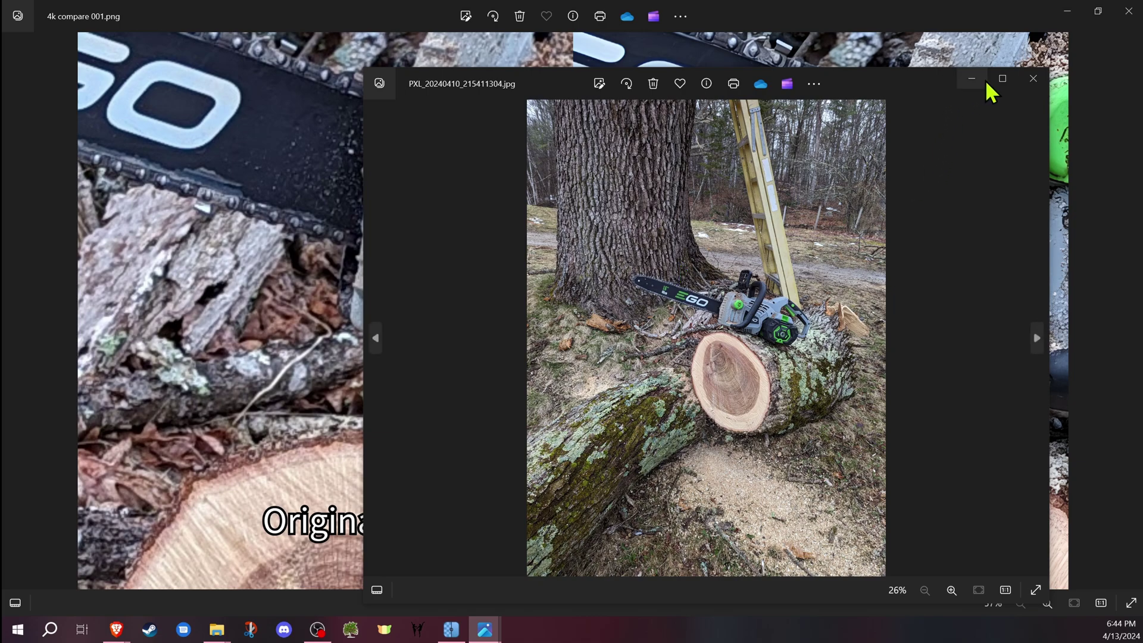
click(999, 80)
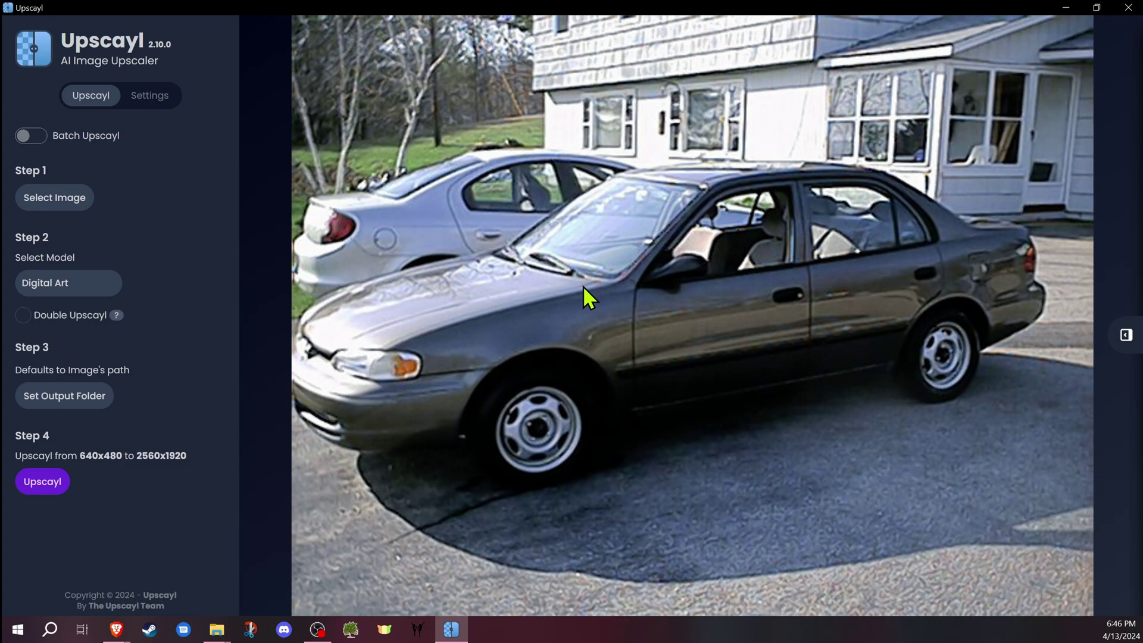
Step: Upscale the car photo with the General Photo (Real-ESRGAN) model
click(112, 284)
click(113, 331)
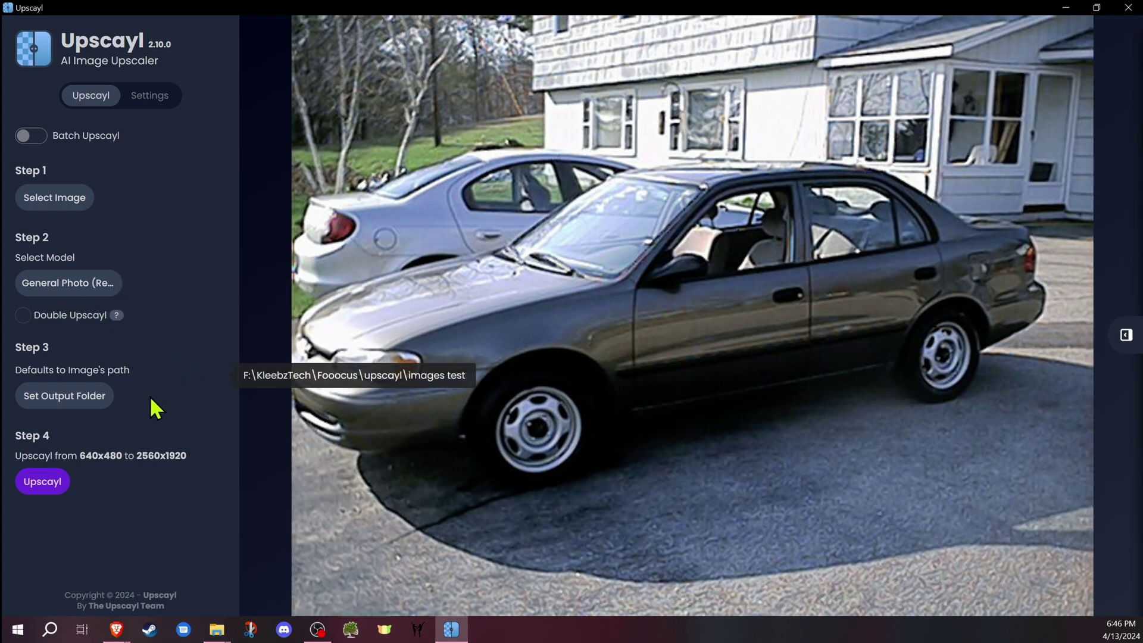
click(44, 487)
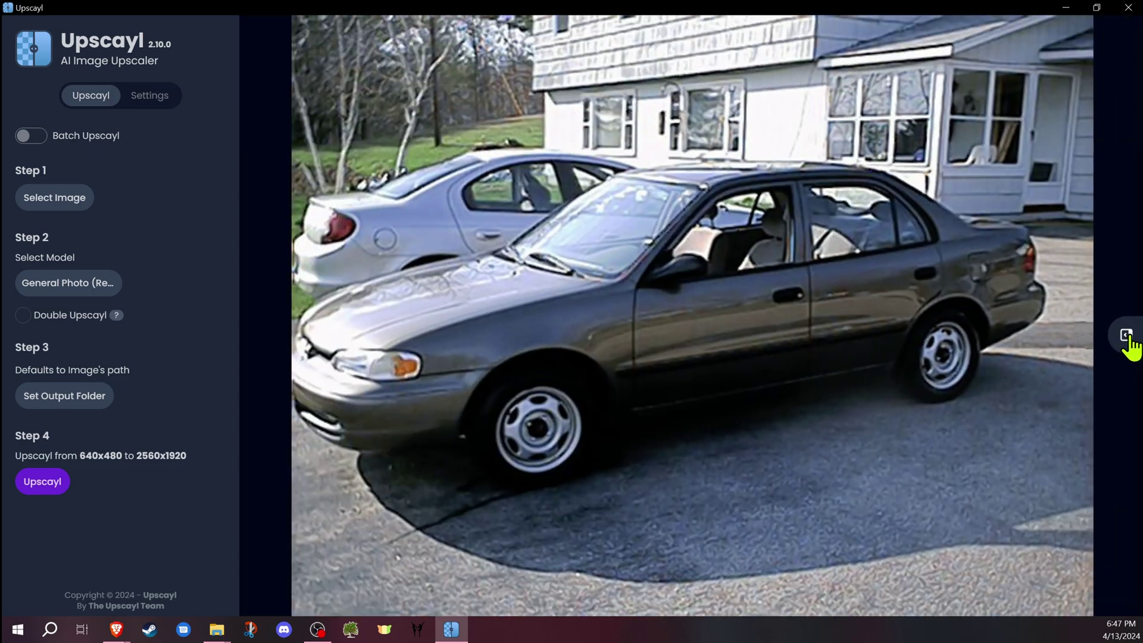
Step: Set zoom to 100%, enable Slider View, and drag the divider to reveal the upscaled car
click(1127, 338)
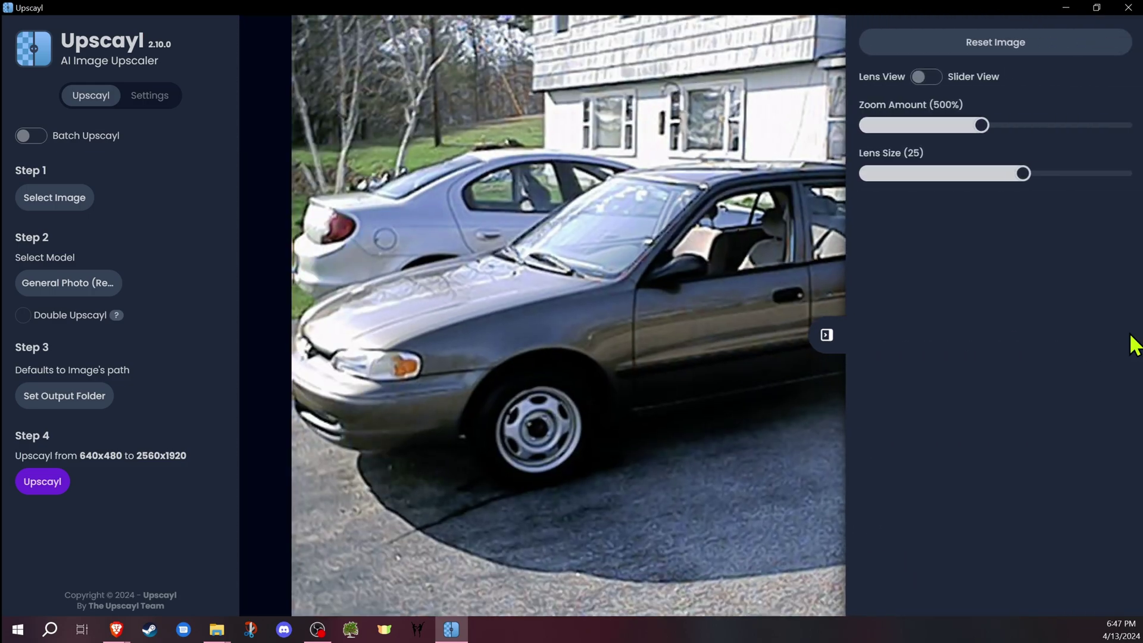
drag(979, 125, 824, 128)
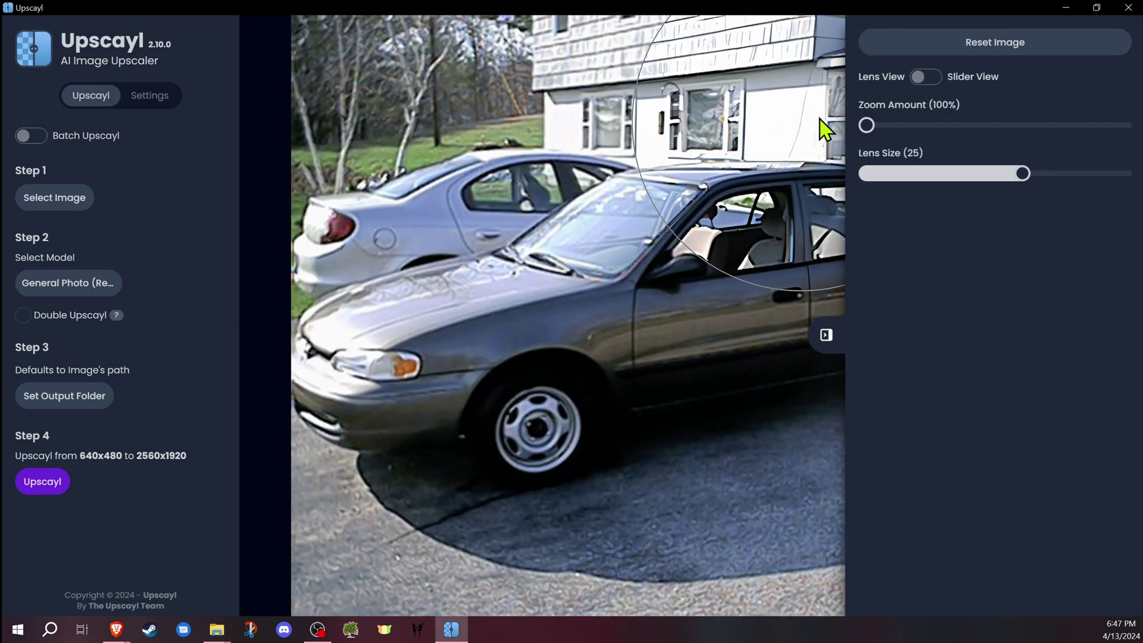
click(933, 80)
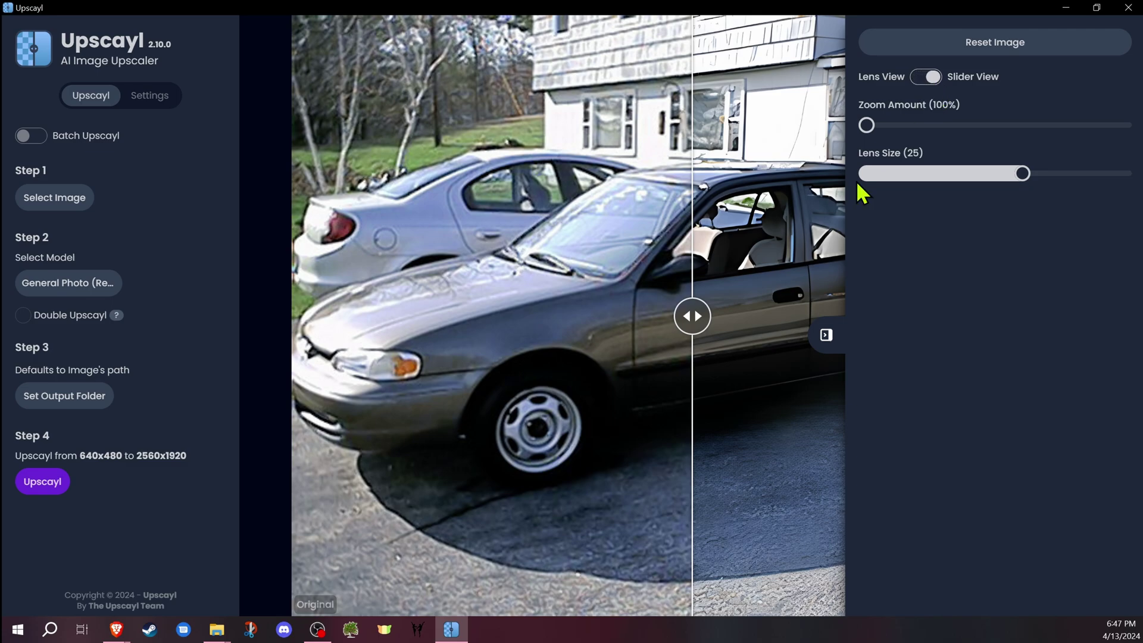
click(827, 335)
mouse_move(822, 344)
mouse_down()
mouse_move(1013, 352)
mouse_move(522, 395)
mouse_move(944, 396)
mouse_move(300, 448)
mouse_move(960, 424)
mouse_move(899, 407)
mouse_move(291, 415)
mouse_up()
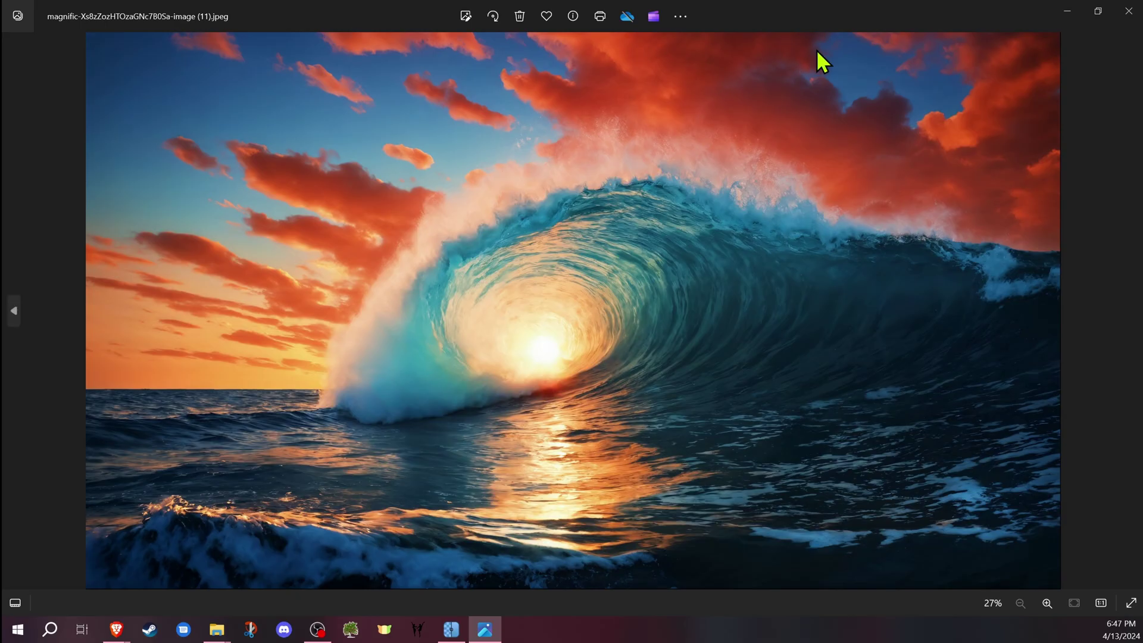
Step: Place the original and upscaled wave viewers side by side and pan to the wave crest
mouse_move(817, 50)
mouse_down()
mouse_move(762, 24)
mouse_move(445, 56)
mouse_move(282, 54)
mouse_up()
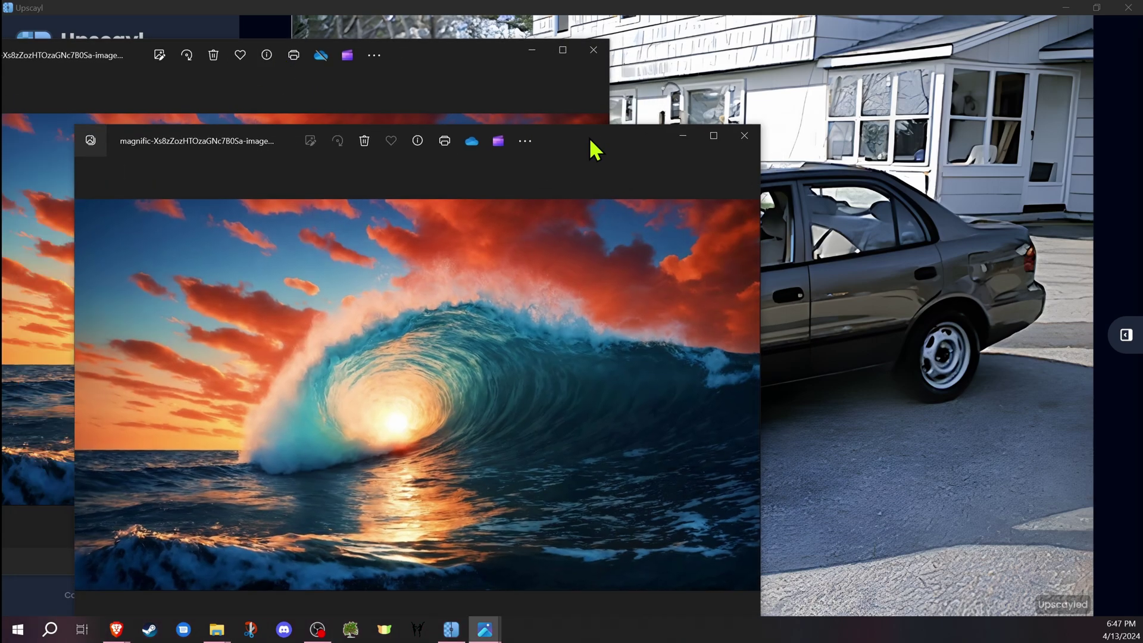
mouse_move(595, 148)
mouse_down()
mouse_move(965, 52)
mouse_move(983, 64)
mouse_up()
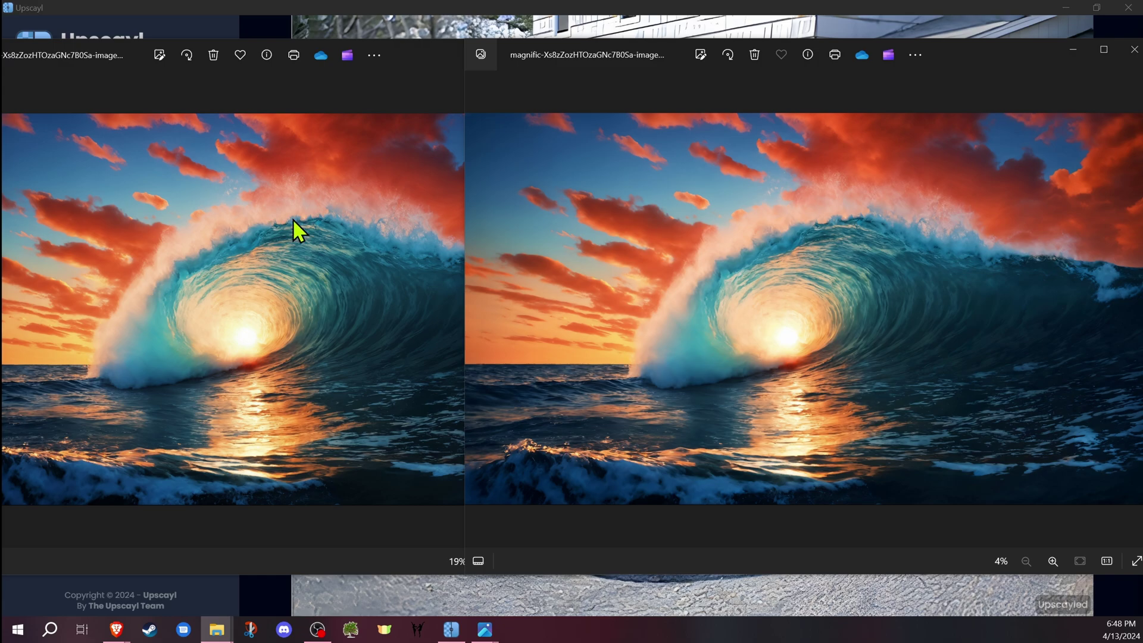
scroll(225, 243, up, 3)
scroll(225, 242, up, 3)
scroll(230, 242, up, 3)
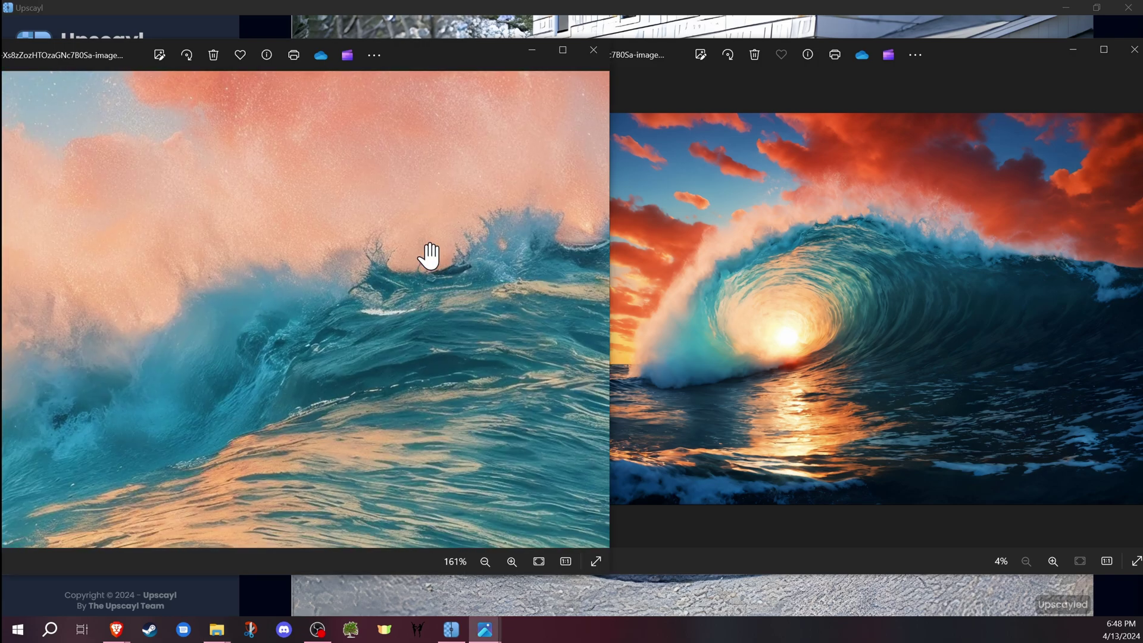
scroll(319, 289, up, 2)
scroll(265, 298, up, 1)
scroll(259, 299, up, 2)
scroll(302, 259, up, 1)
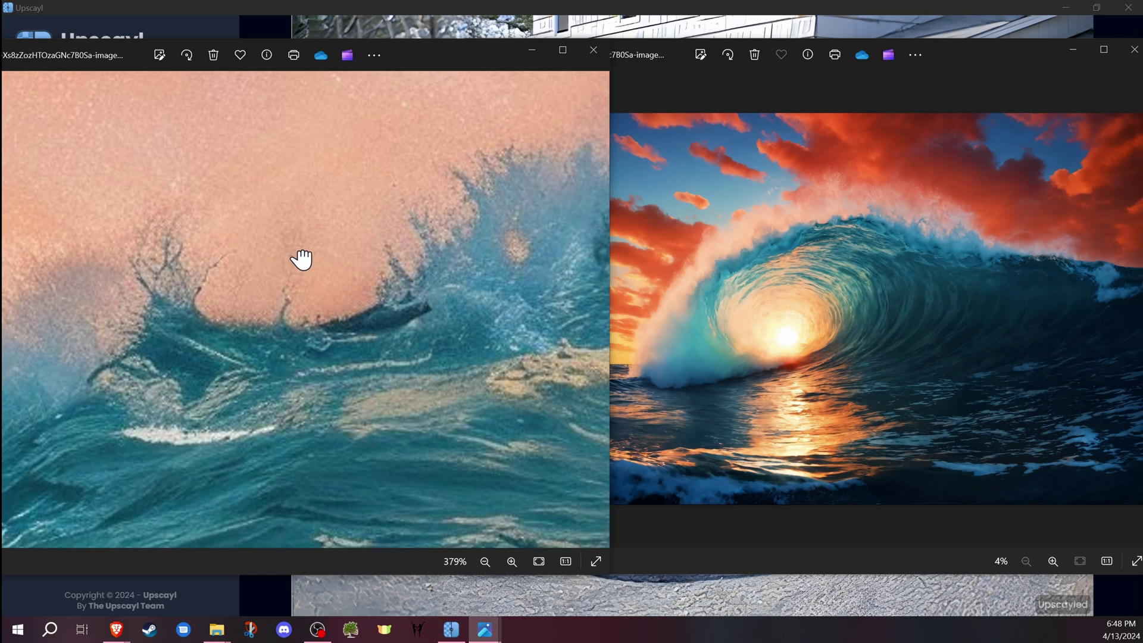
click(743, 275)
scroll(743, 181, up, 3)
scroll(864, 252, up, 2)
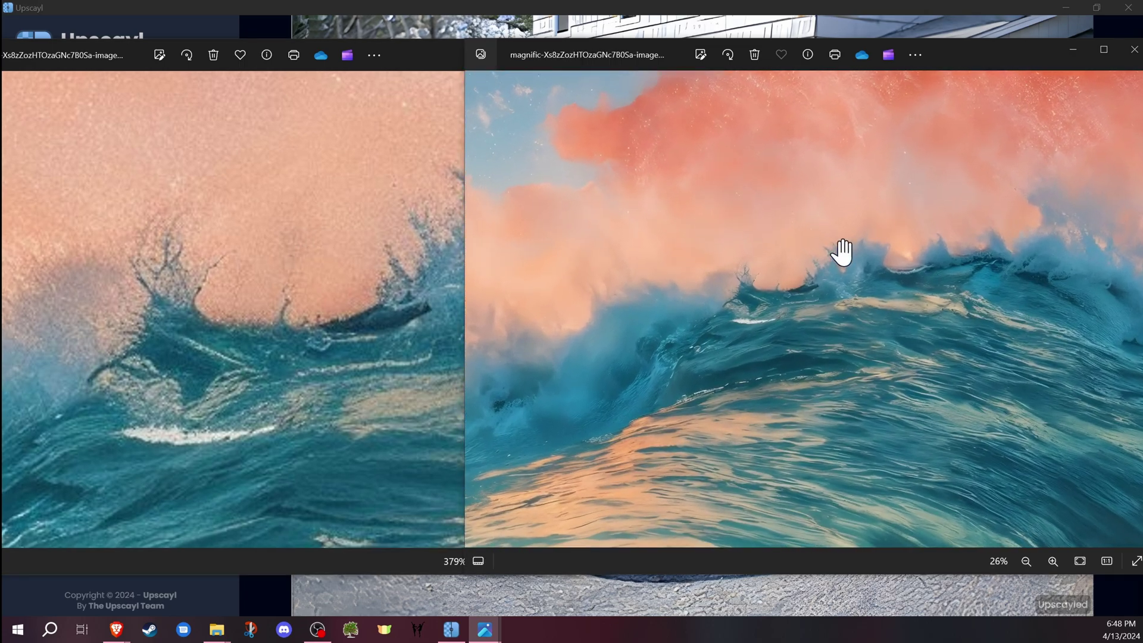
scroll(865, 252, up, 2)
scroll(817, 225, up, 2)
mouse_move(791, 414)
mouse_down()
mouse_move(774, 263)
mouse_move(795, 347)
mouse_up()
scroll(797, 343, up, 1)
scroll(813, 344, up, 1)
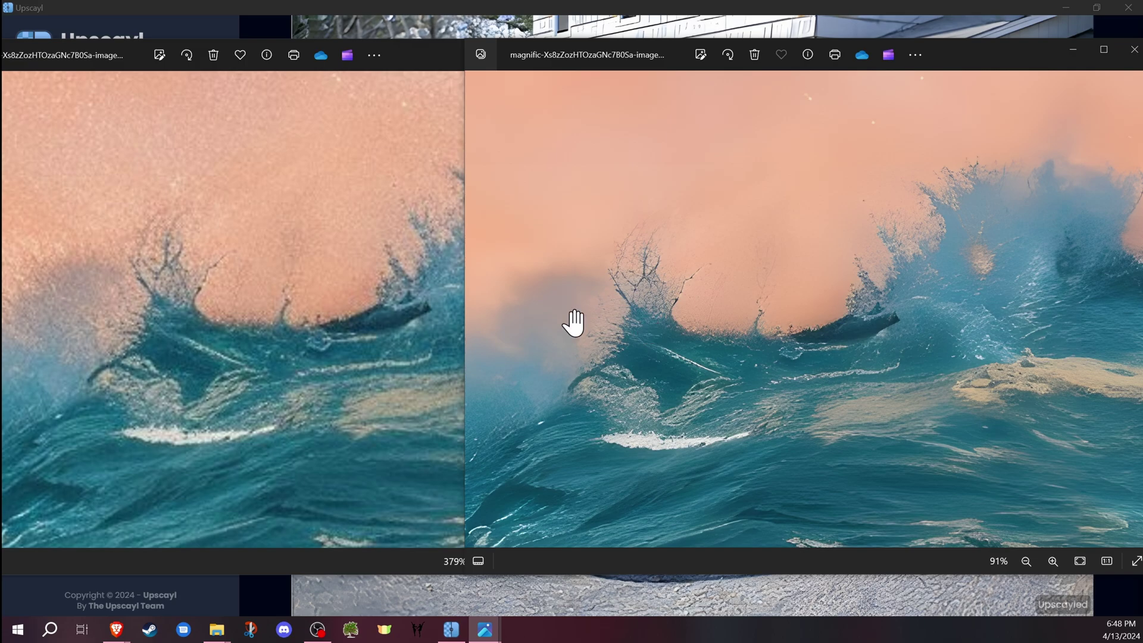
scroll(349, 294, down, 3)
scroll(645, 365, down, 2)
scroll(634, 357, down, 1)
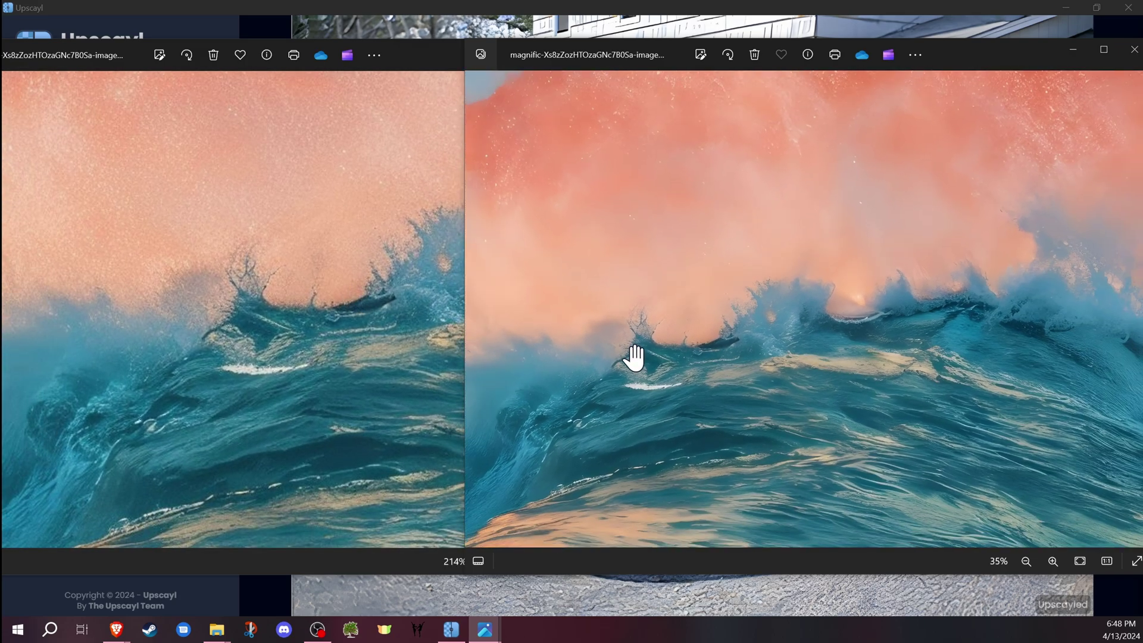
scroll(290, 326, down, 2)
scroll(291, 327, up, 2)
scroll(293, 329, down, 1)
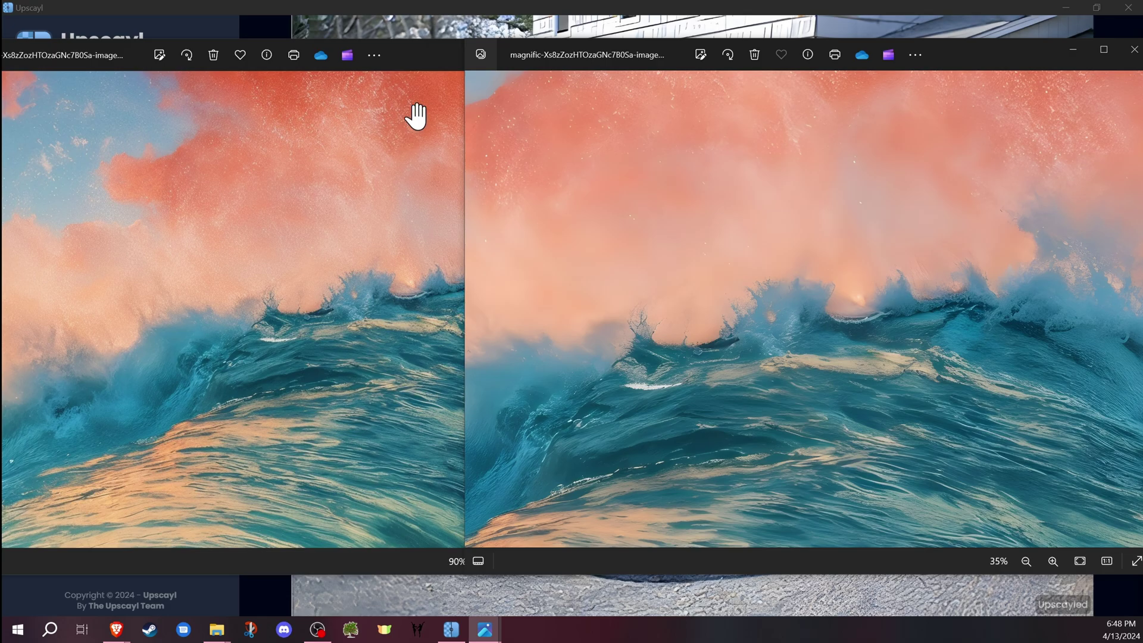
Step: Close the original wave image and maximize the upscaled wave viewer
click(422, 58)
drag(113, 67, 315, 100)
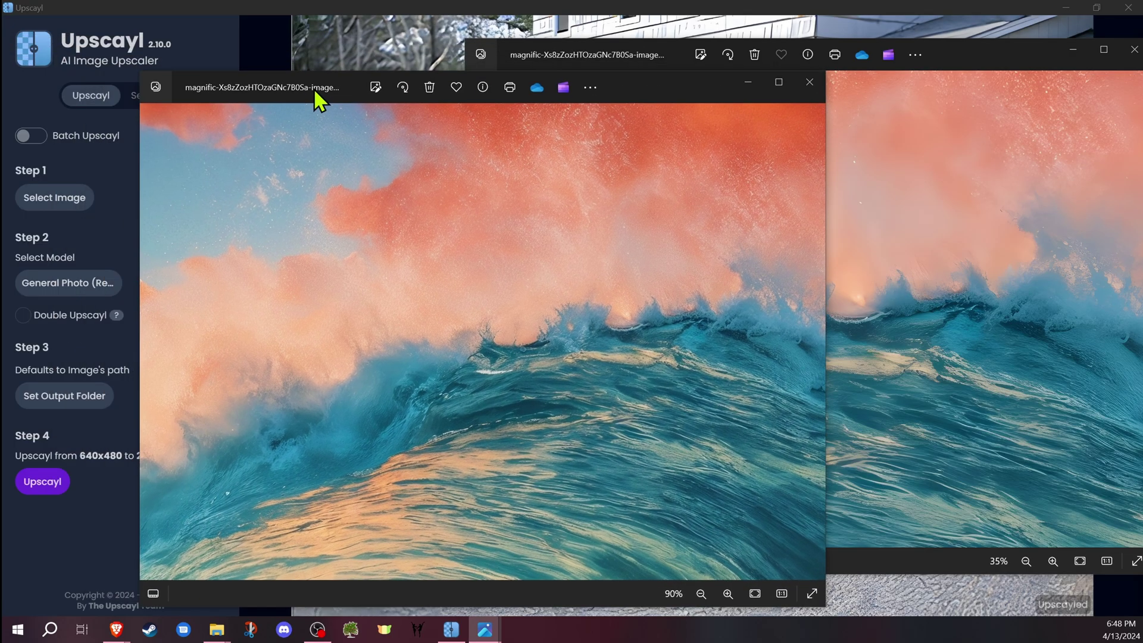
click(809, 82)
drag(633, 55, 453, 54)
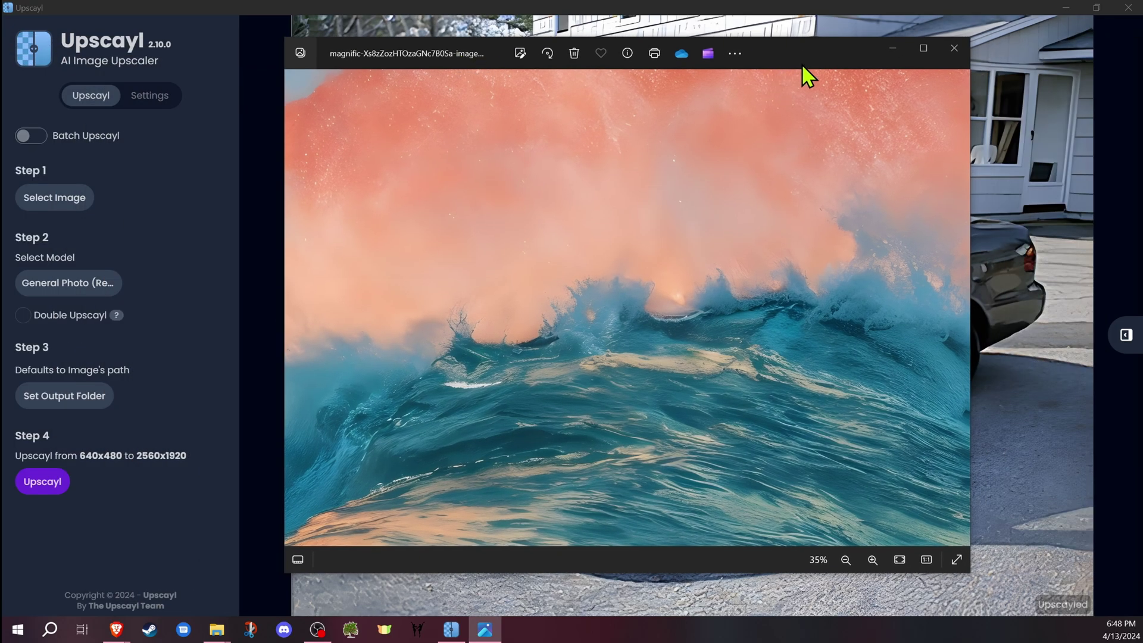
click(923, 48)
scroll(658, 206, down, 2)
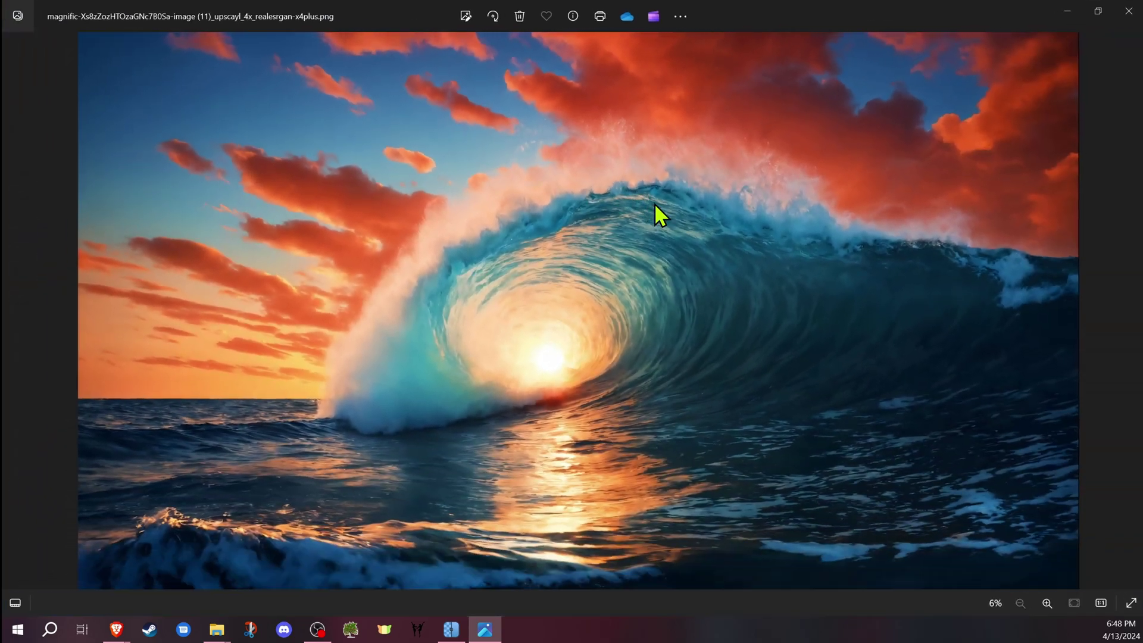